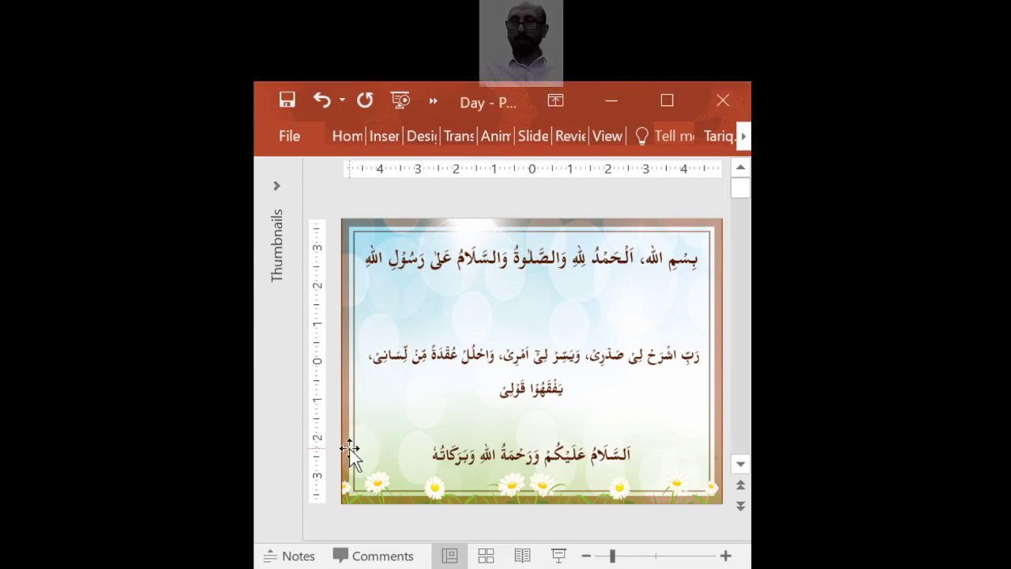
Scroll past the opening greeting slides until the Creating Sparklines slide appears
scroll(350, 450, down, 1)
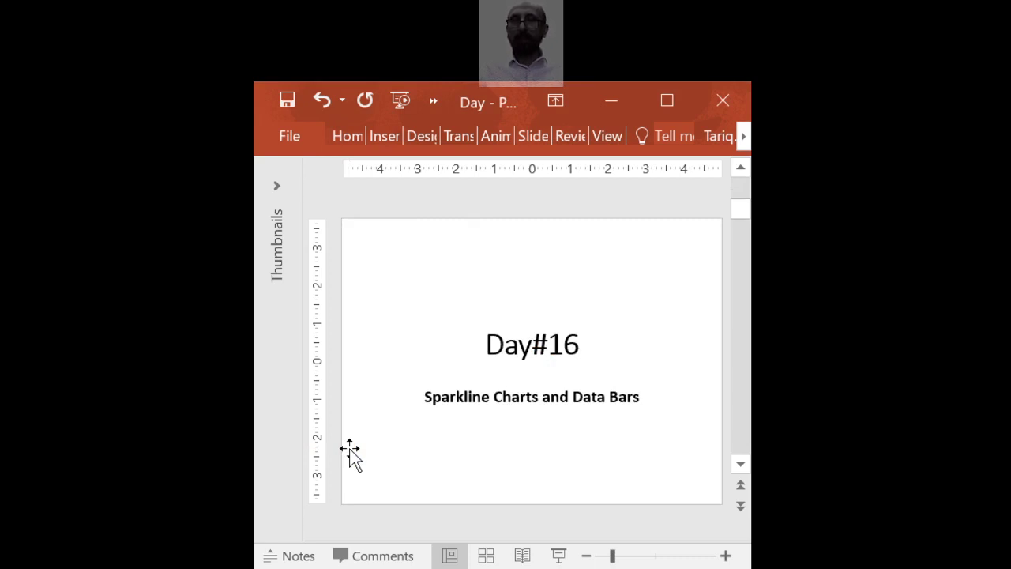
scroll(351, 452, down, 1)
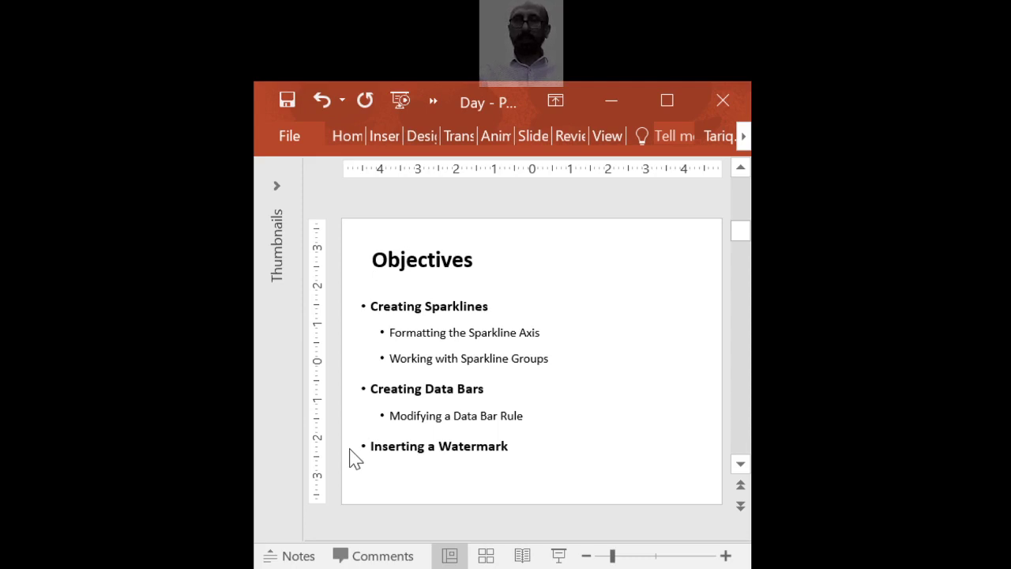
scroll(354, 459, down, 1)
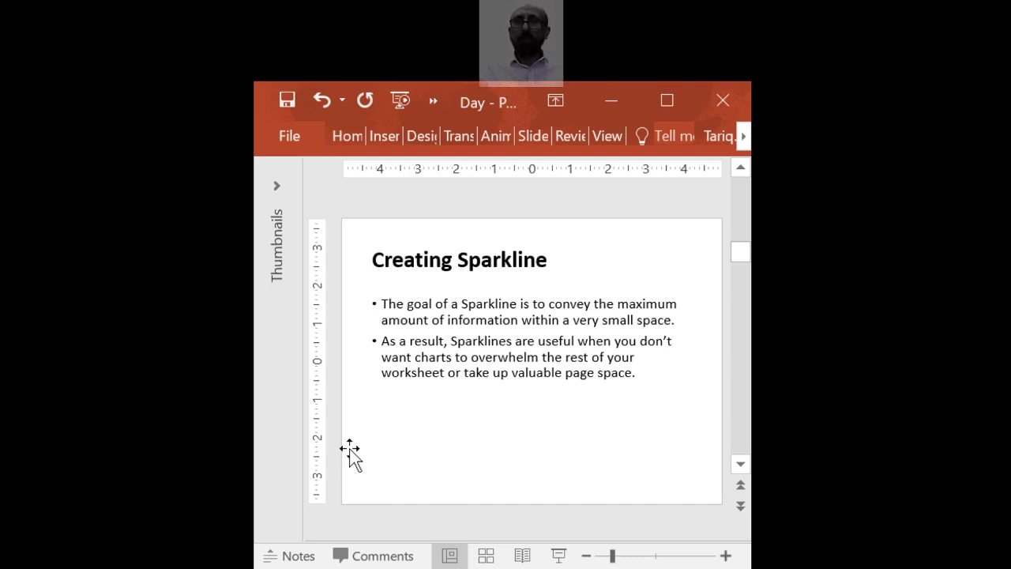
scroll(350, 454, down, 1)
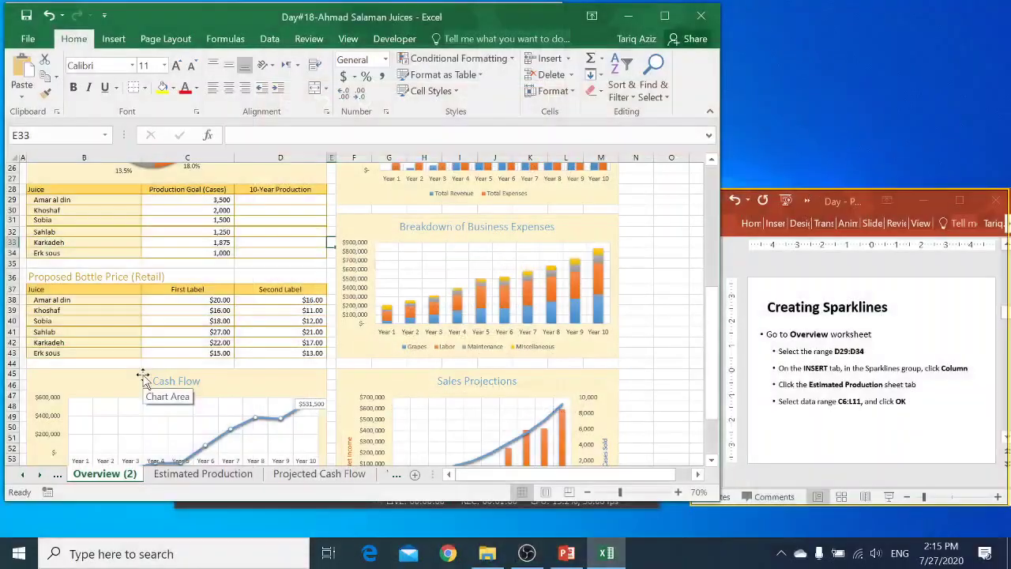
Switch to Excel, select D29:D34 on the Overview sheet, and show the Insert tab
key(alt+Tab)
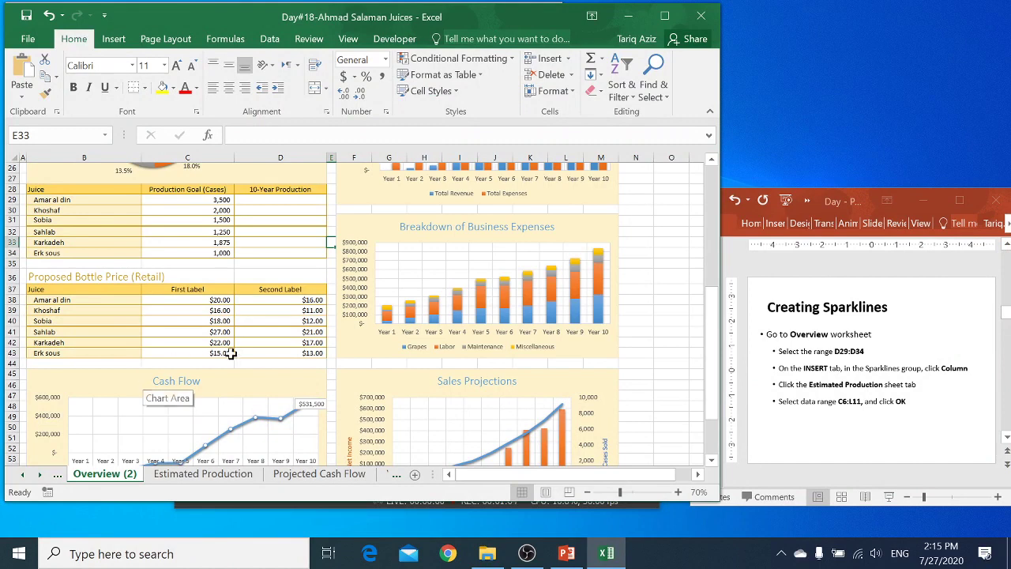
click(270, 201)
drag(270, 200, 269, 250)
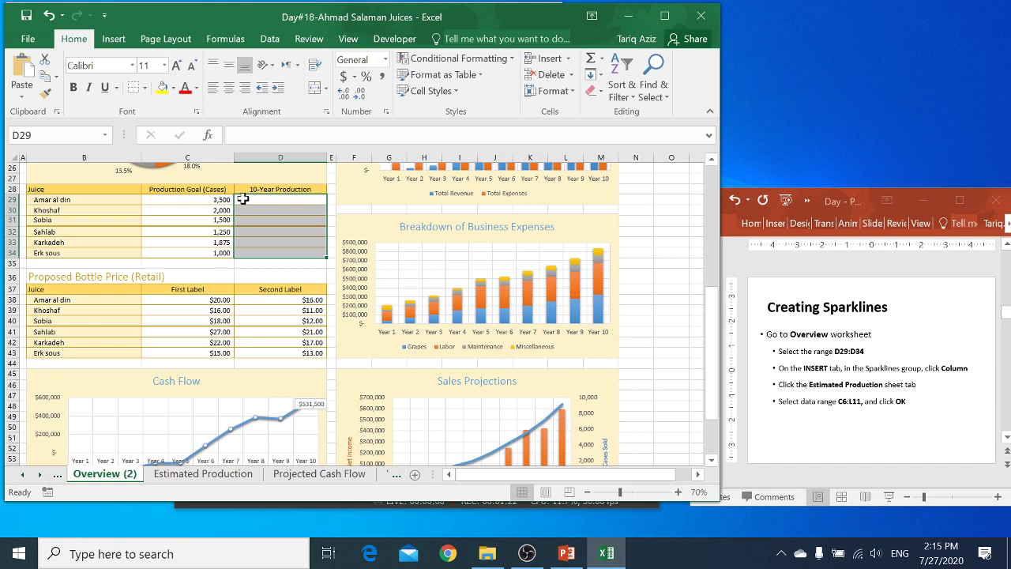
click(116, 45)
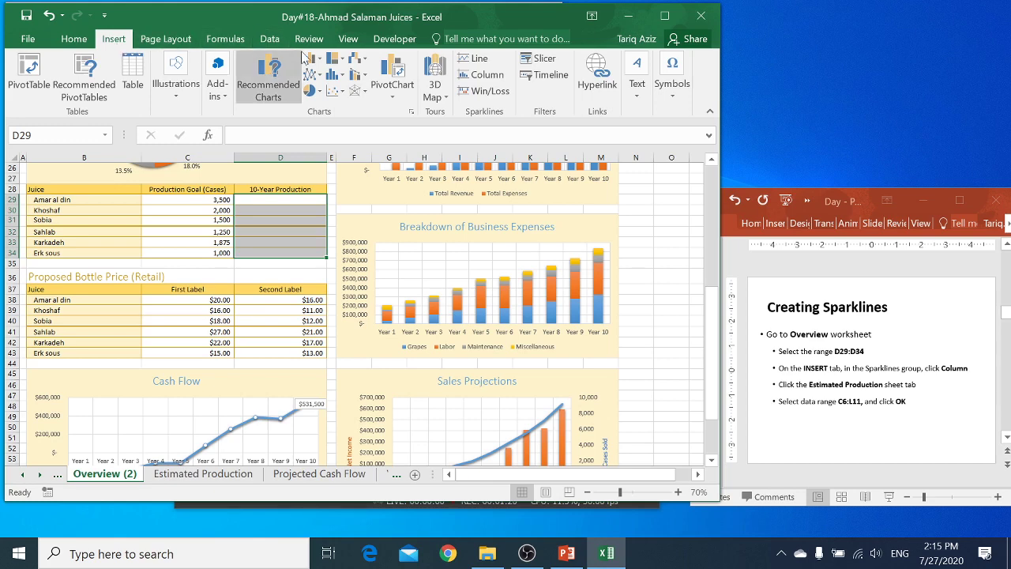
click(278, 199)
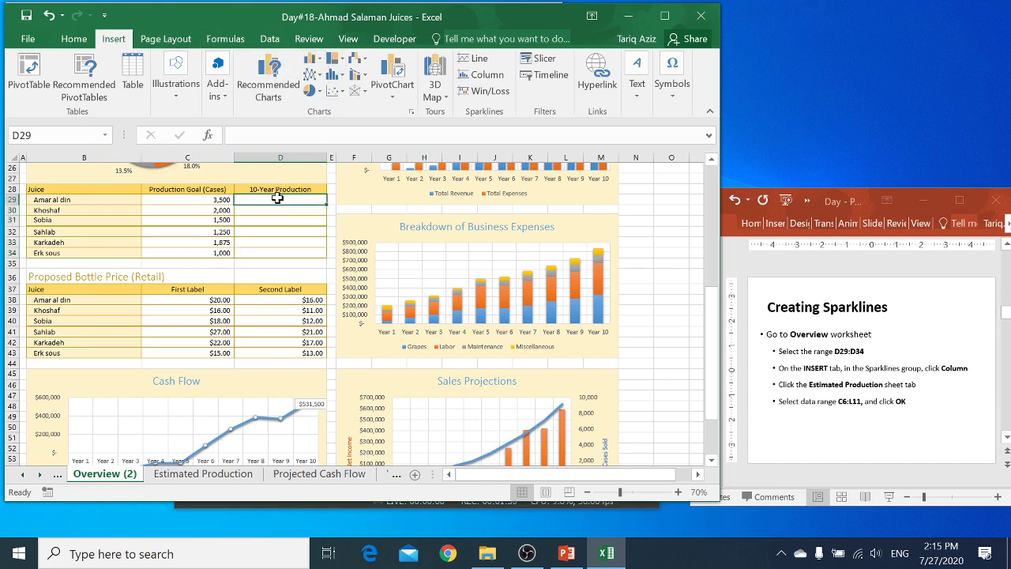
drag(278, 198, 274, 250)
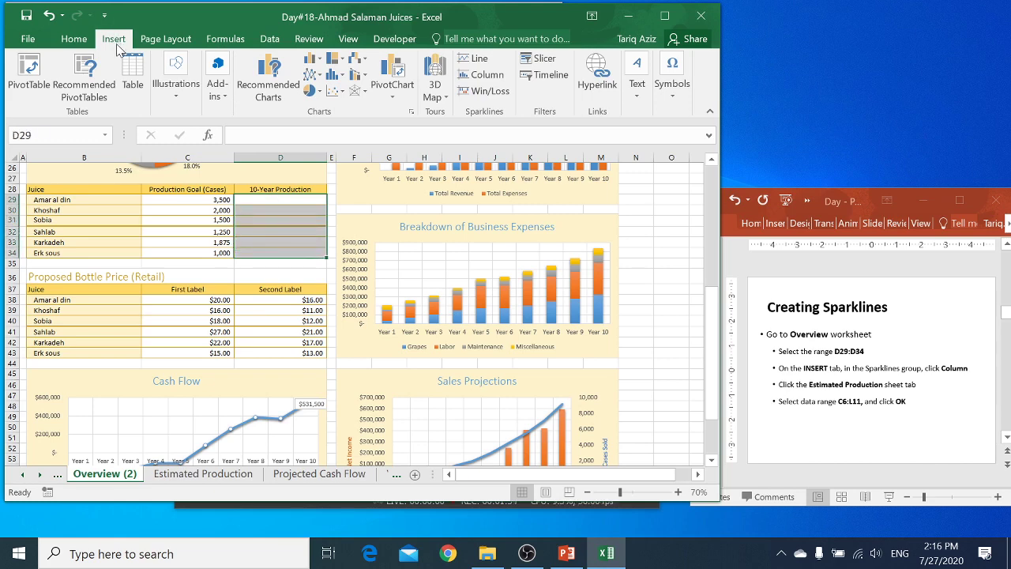
Insert Column sparklines in D29:D34 using data range 'Estimated Production'!C6:L11, then view that sheet
click(483, 78)
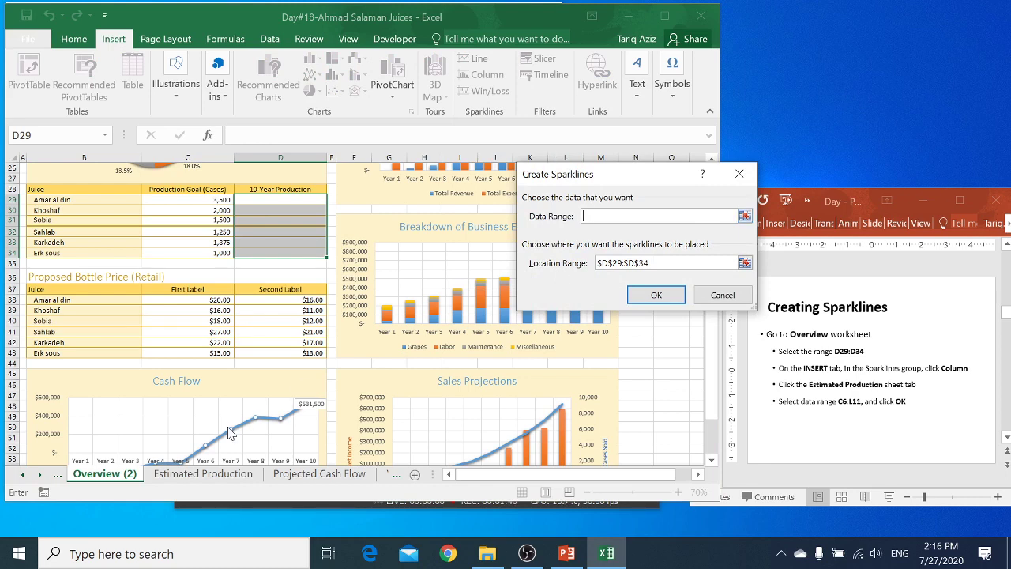
click(207, 474)
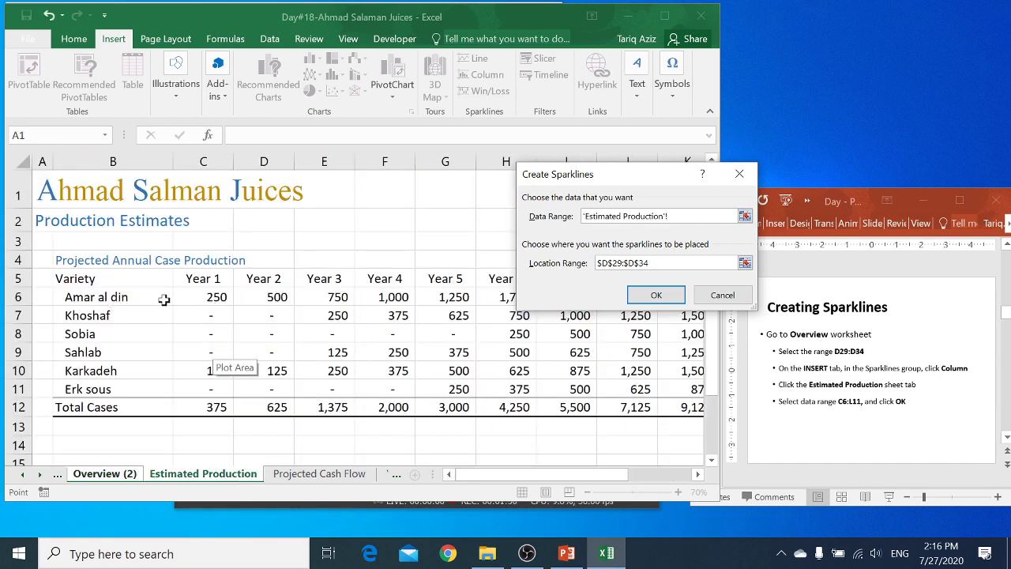
click(204, 298)
mouse_move(203, 299)
mouse_down()
mouse_move(707, 387)
mouse_move(615, 379)
mouse_up()
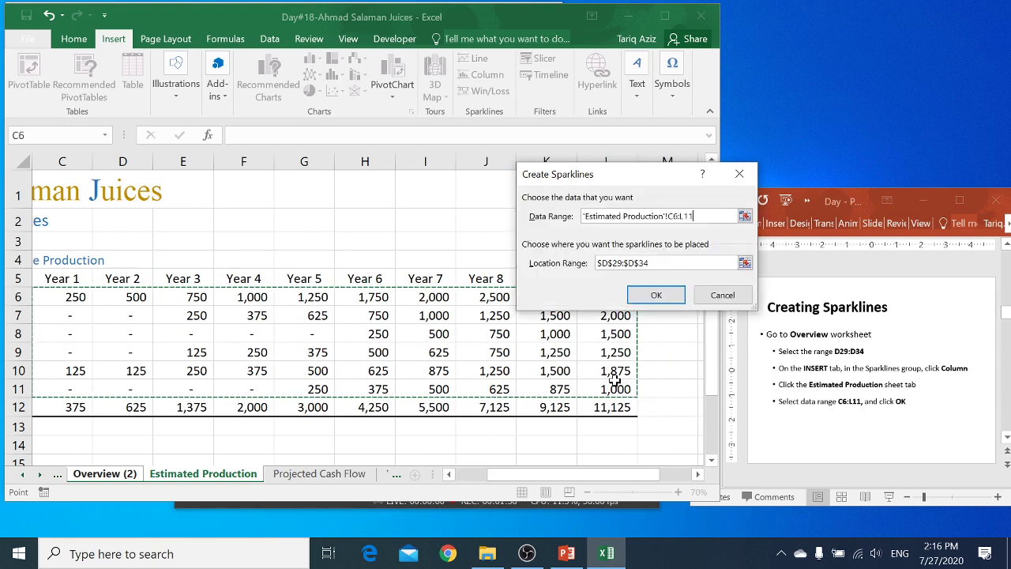
click(663, 299)
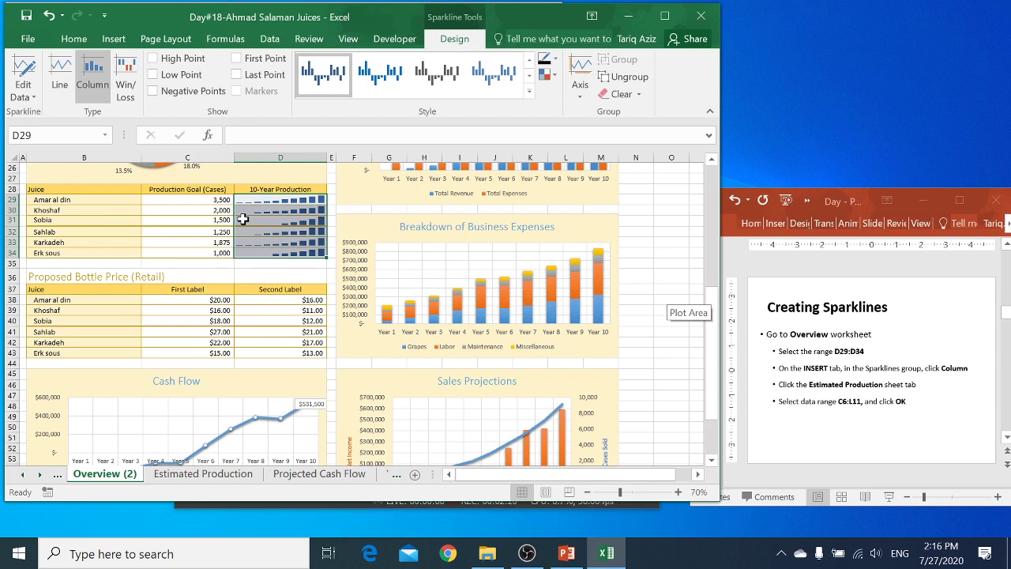
click(203, 473)
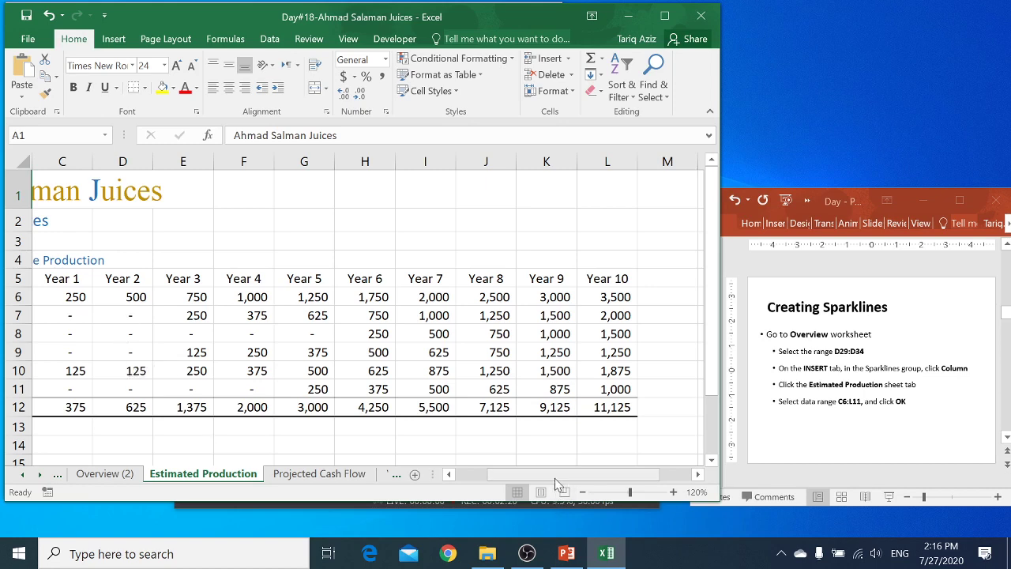
Check the Estimated Production figures, go back to Overview (2), and bring the PowerPoint slides forward
drag(556, 477, 519, 482)
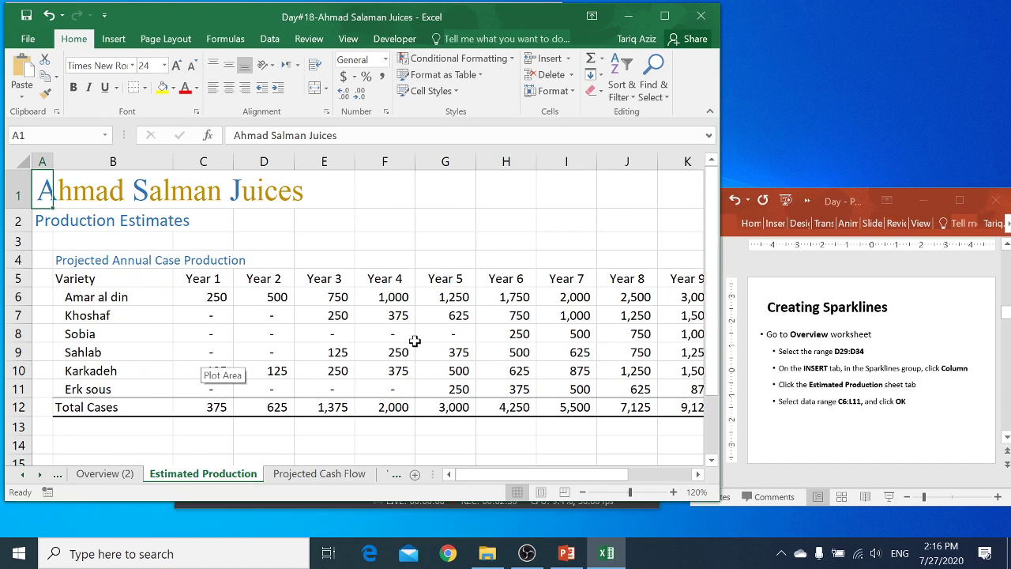
click(125, 474)
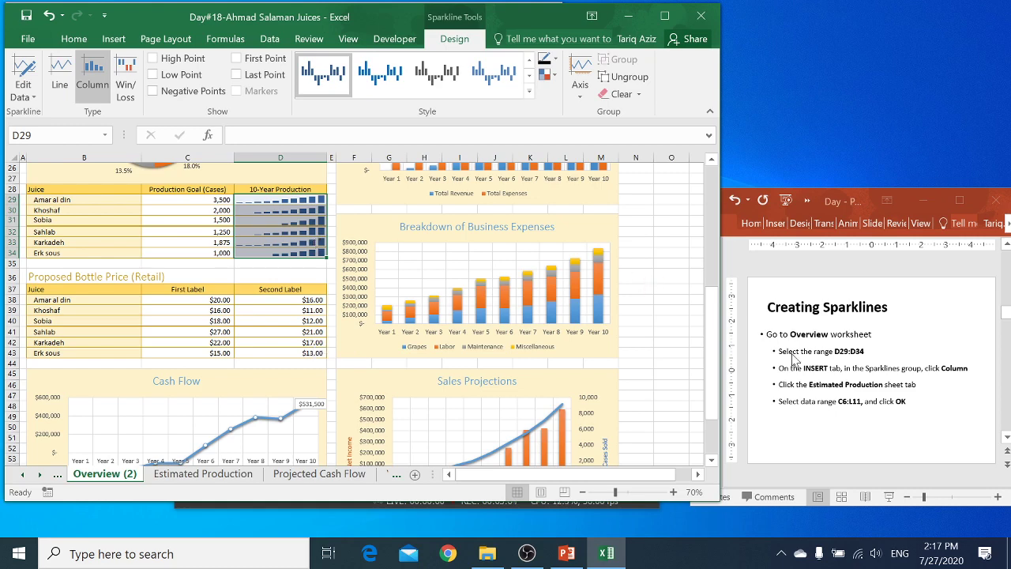
click(796, 359)
Set the D29:D34 sparklines' custom vertical axis maximum to 3500
scroll(796, 360, down, 1)
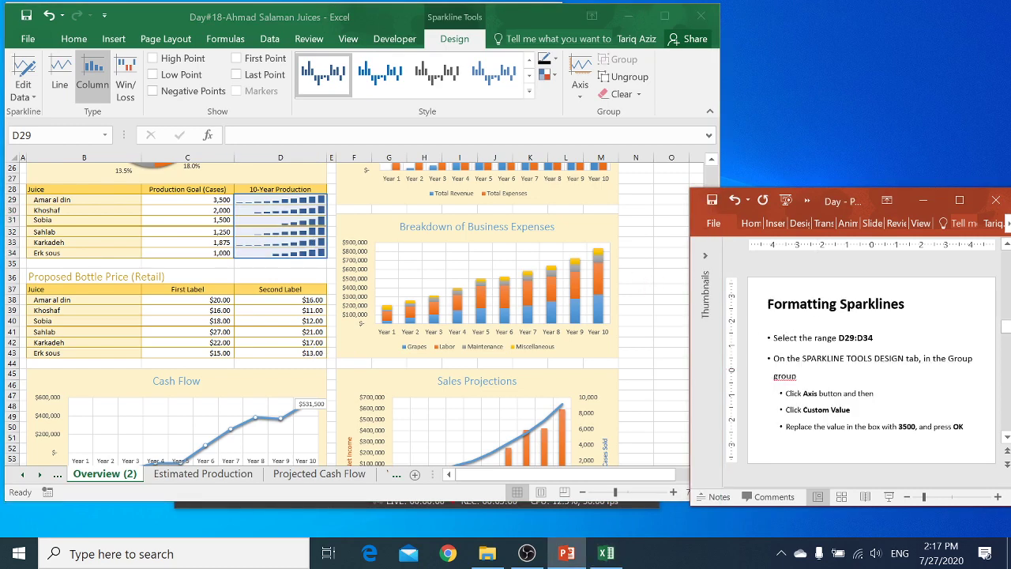
key(alt+Tab)
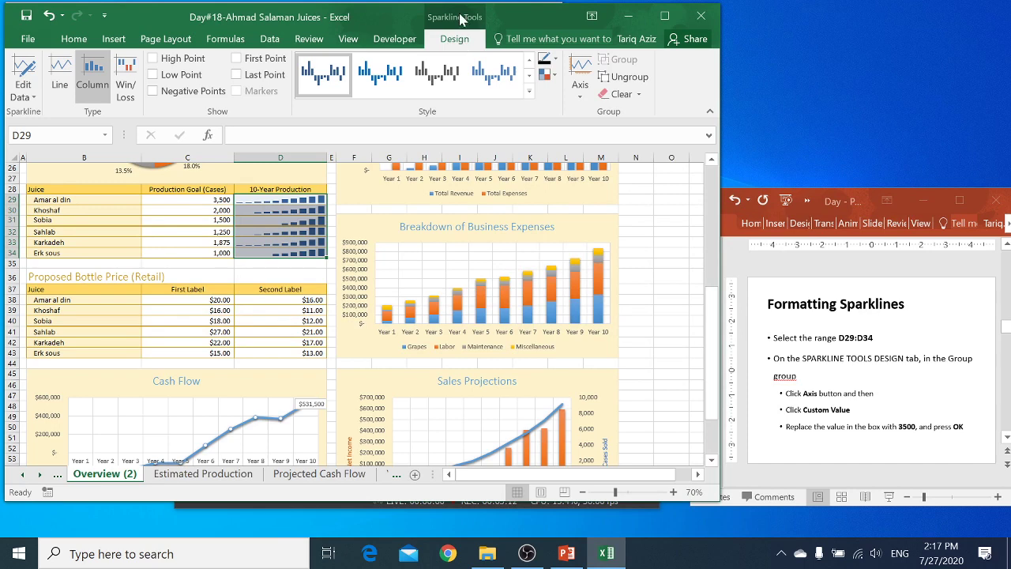
click(580, 98)
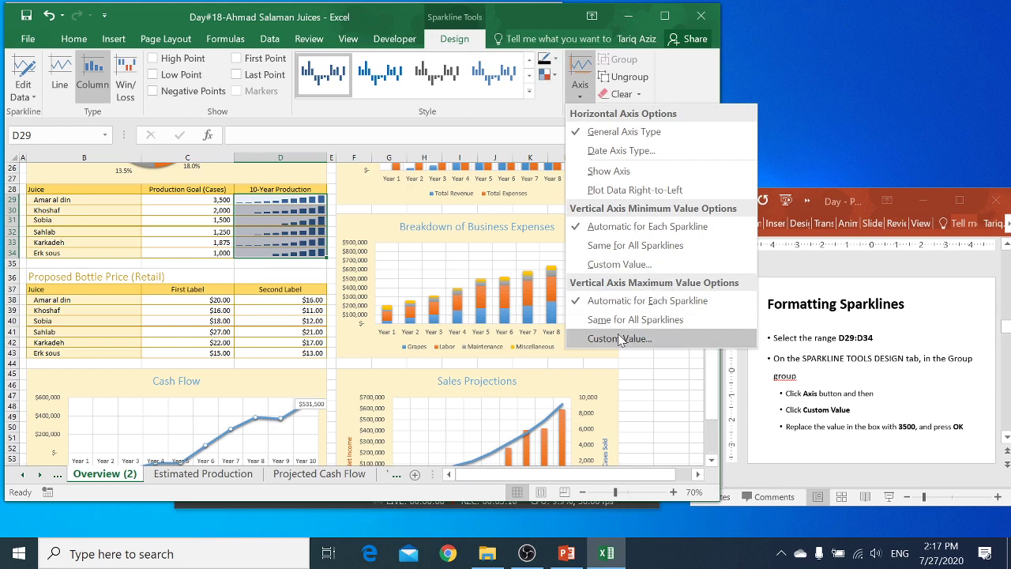
click(620, 339)
click(689, 232)
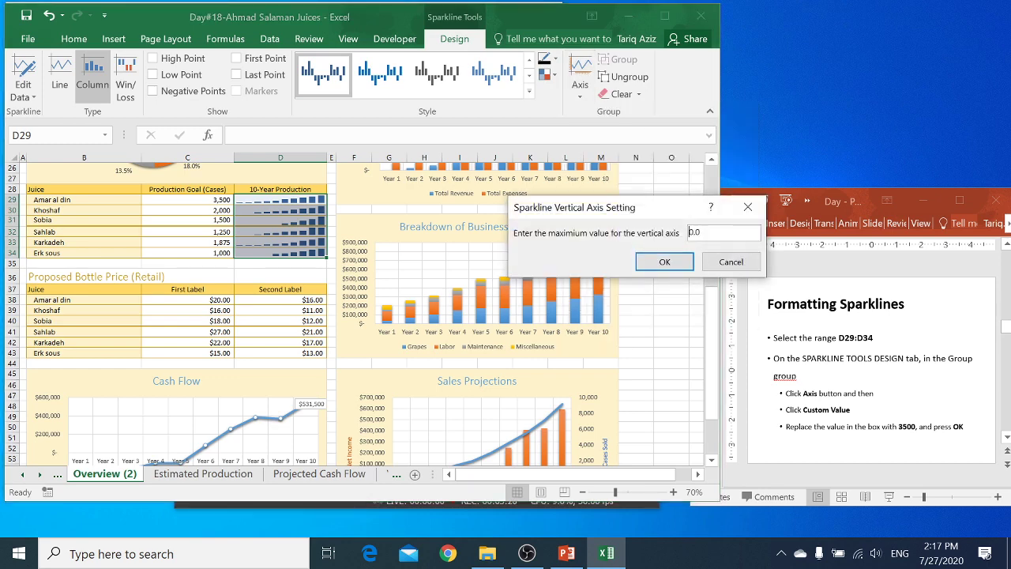
double_click(692, 232)
text(35)
text(00)
key(Return)
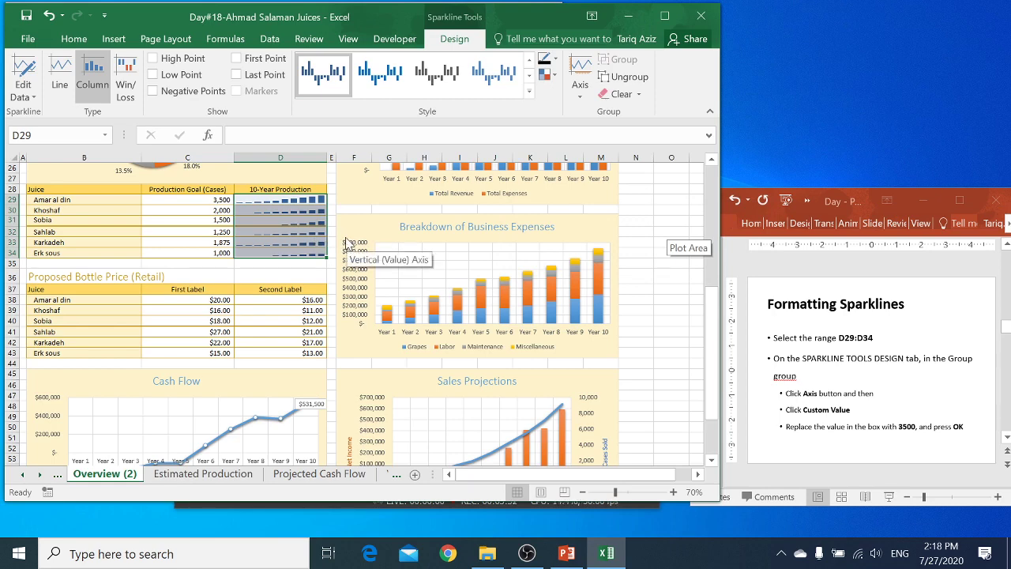
Widen the PowerPoint window to find the Ungroup Sparklines slide, then return to Excel
drag(725, 284, 690, 285)
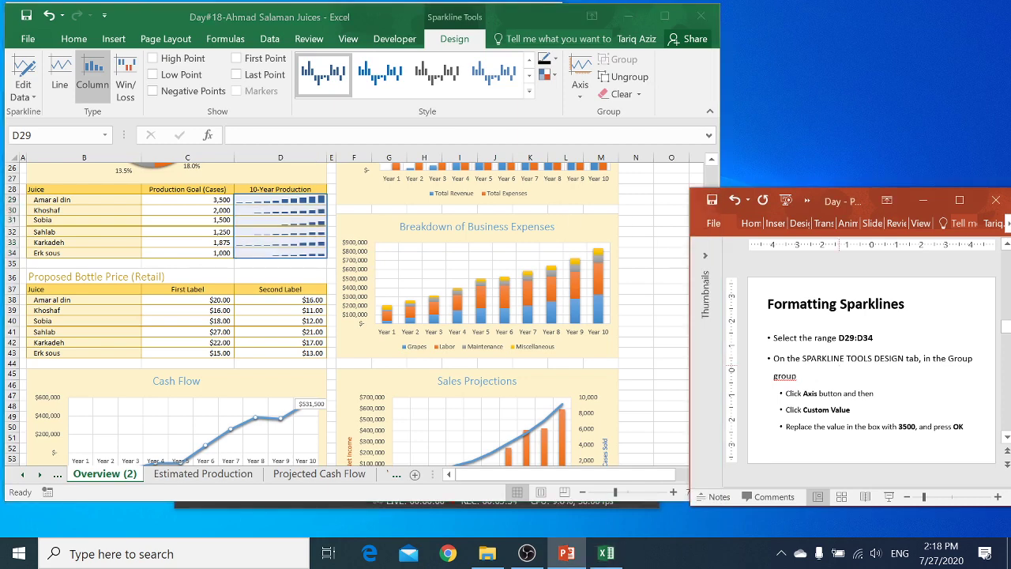
scroll(869, 372, down, 1)
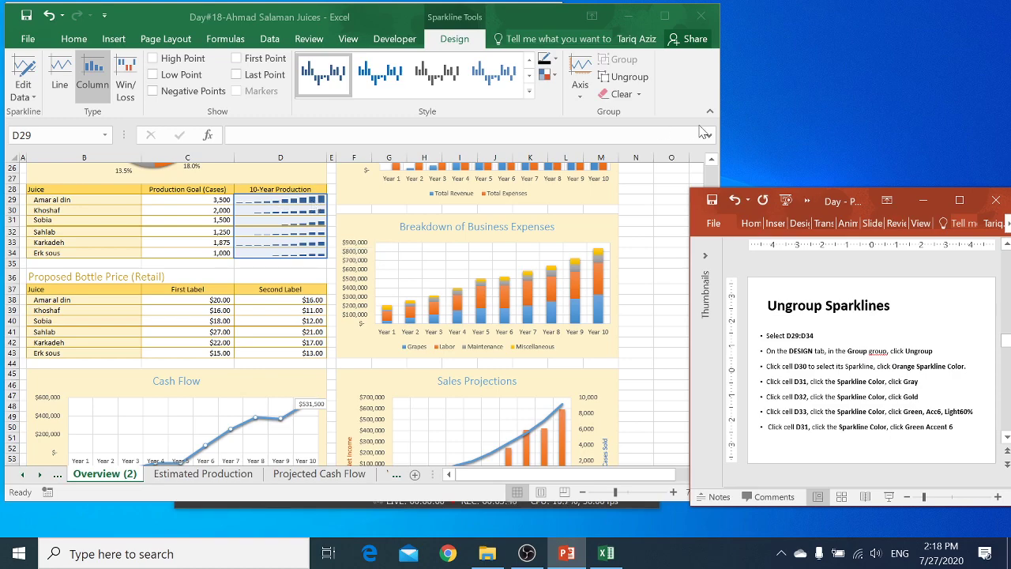
click(711, 161)
scroll(715, 162, up, 3)
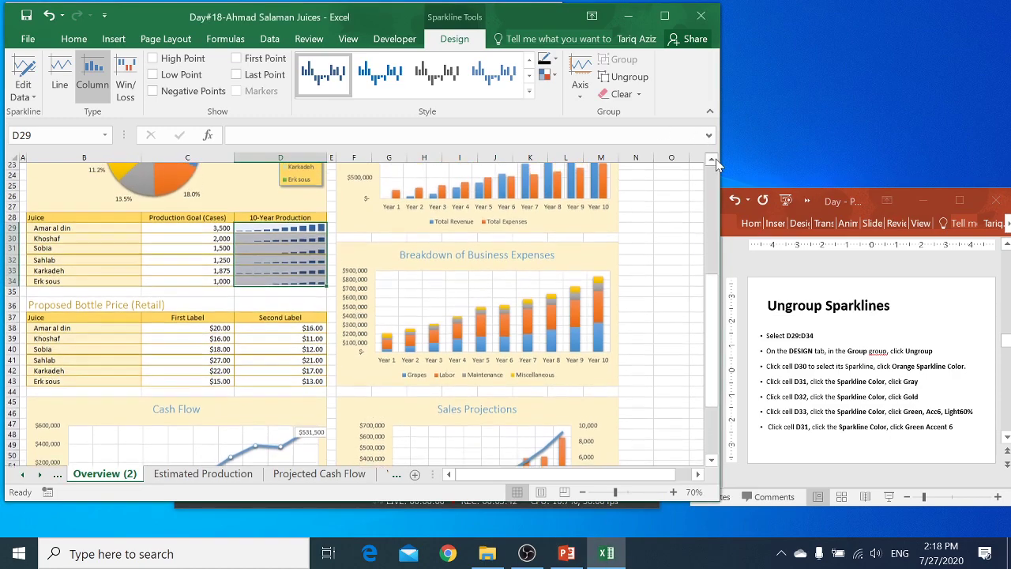
click(712, 161)
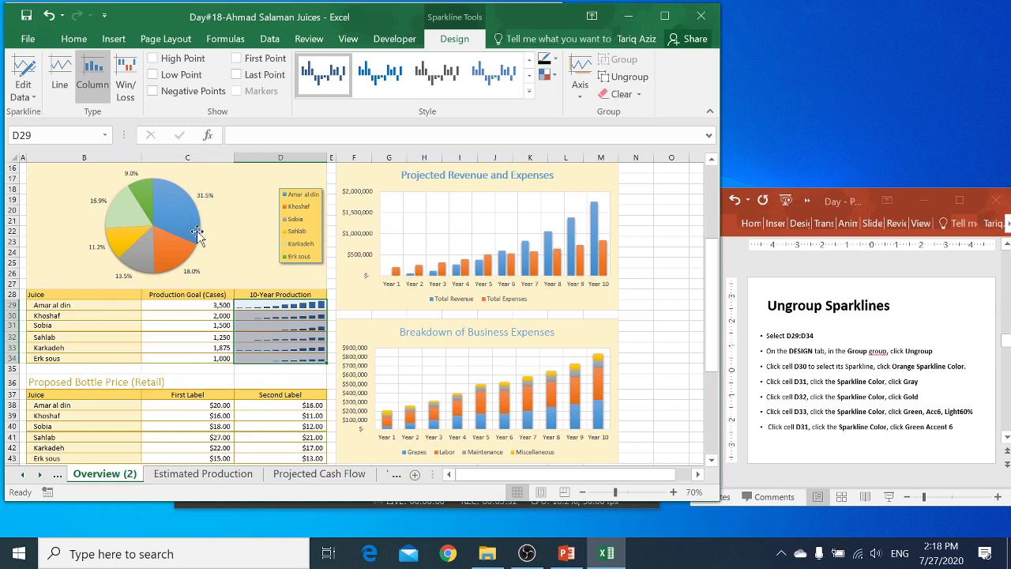
Ungroup the six sparklines in D29:D34, then select D29's sparkline for colouring
click(267, 305)
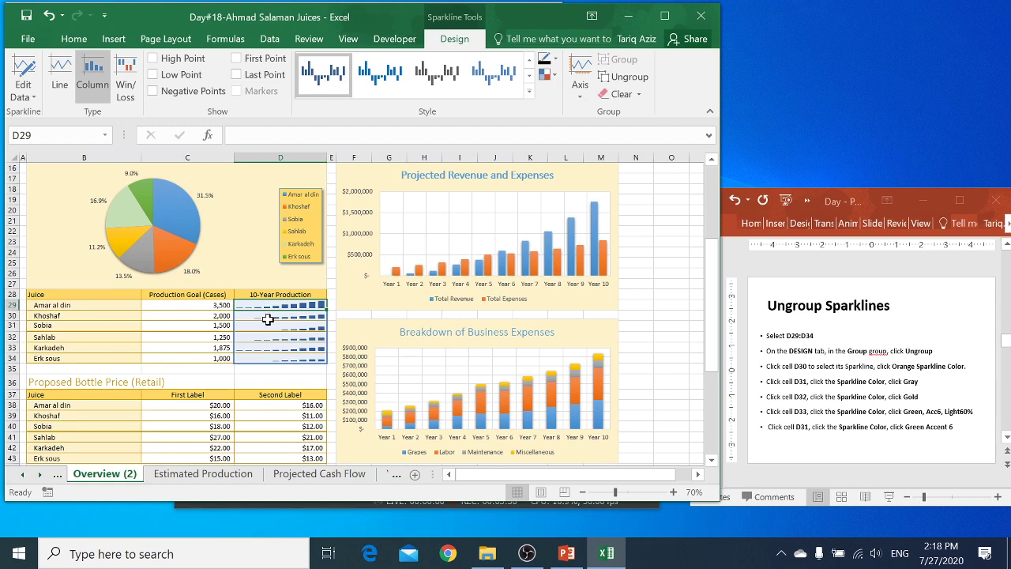
click(269, 304)
drag(268, 304, 271, 357)
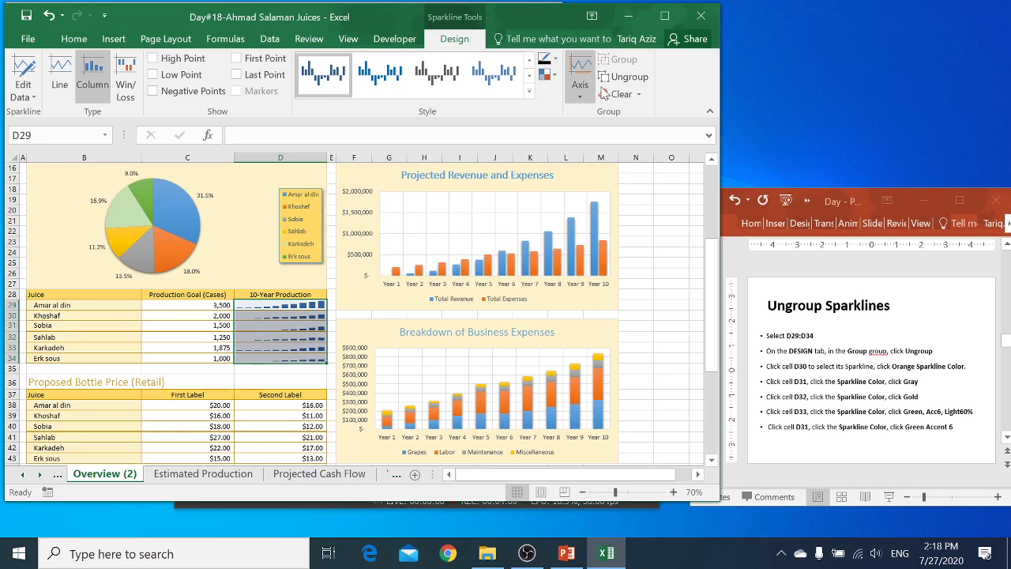
click(634, 79)
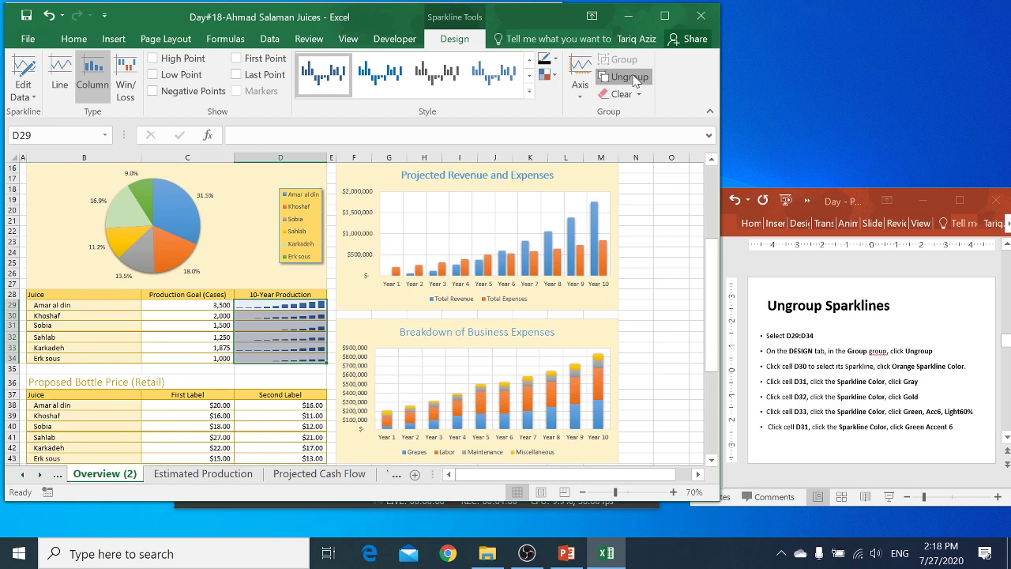
click(633, 80)
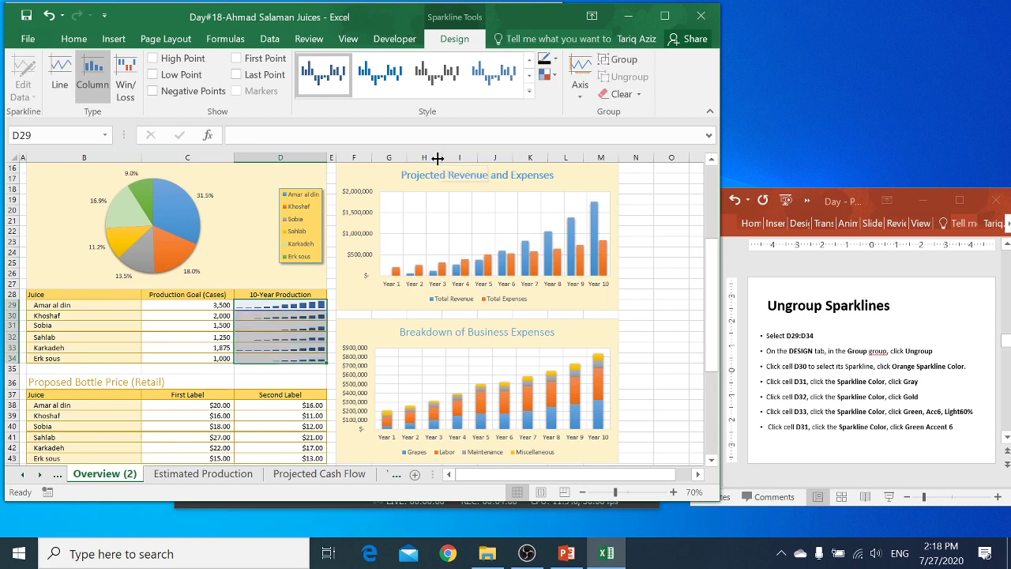
click(299, 306)
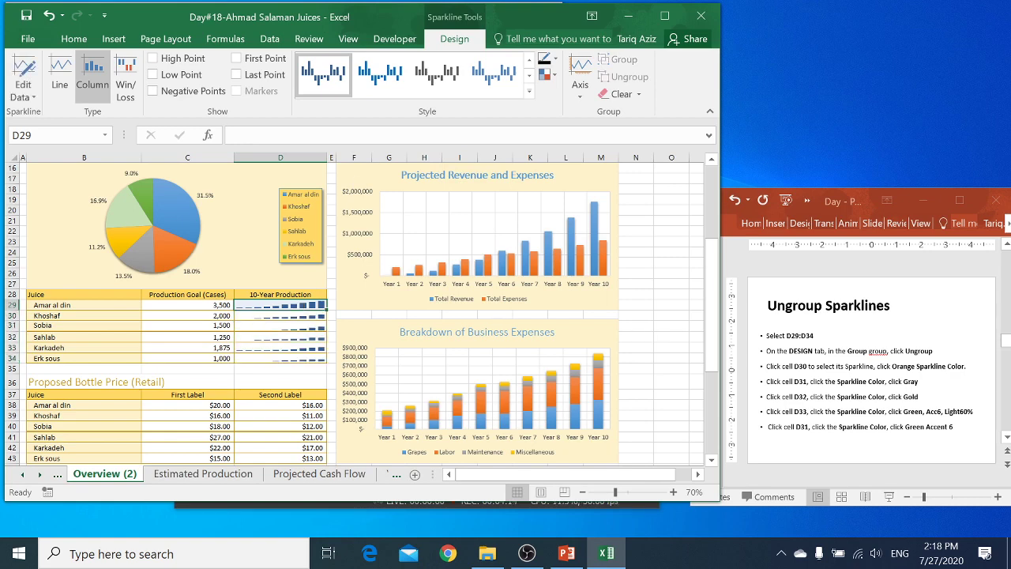
click(556, 60)
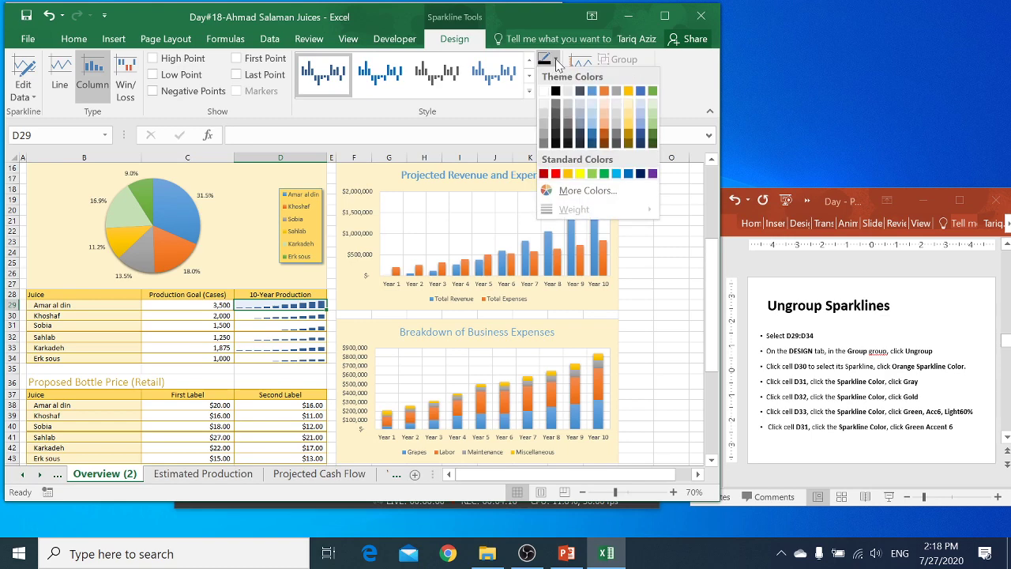
Colour the D29 sparkline darker blue, D30 orange and D31 grey
click(592, 127)
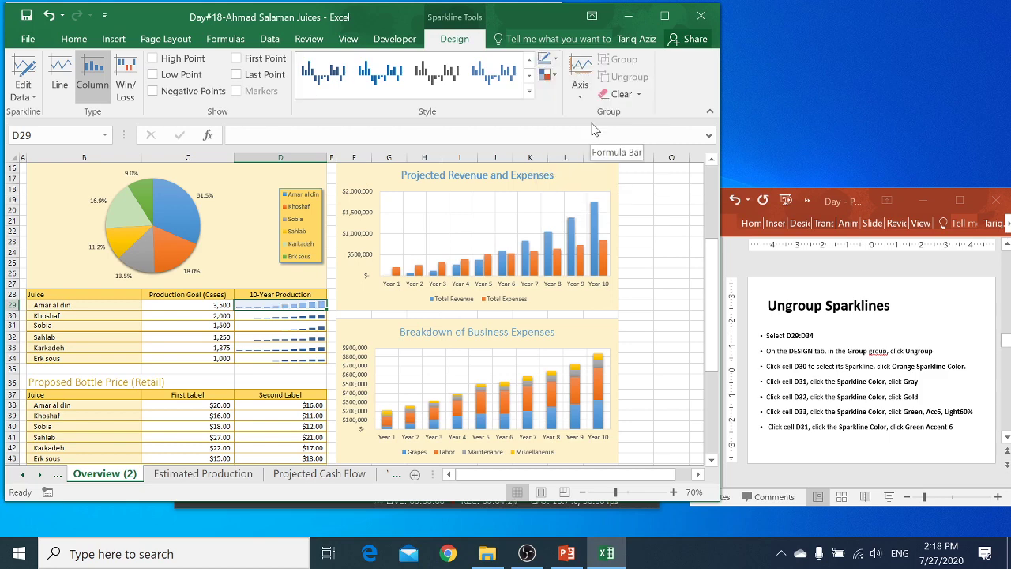
click(545, 59)
click(592, 142)
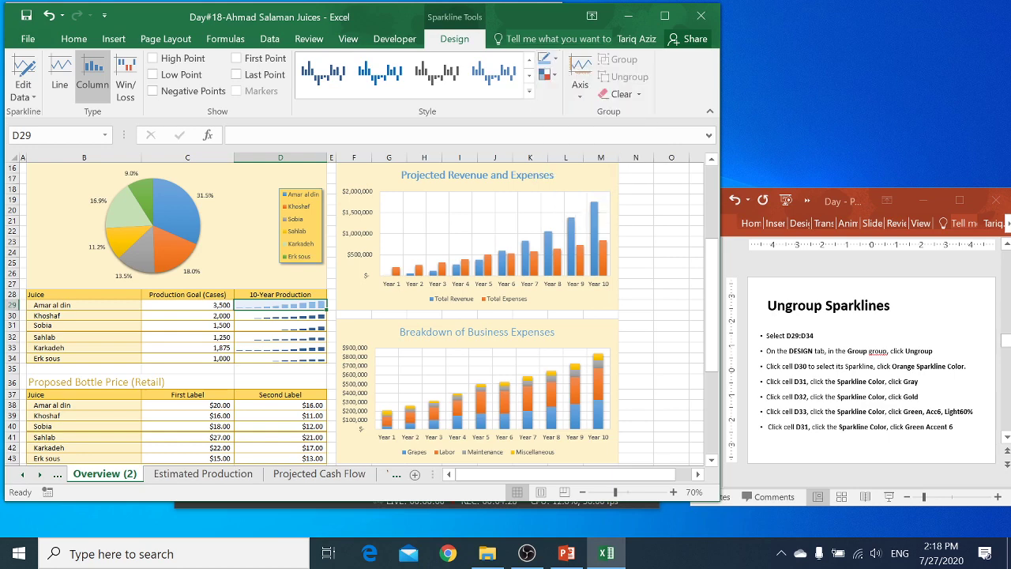
click(296, 320)
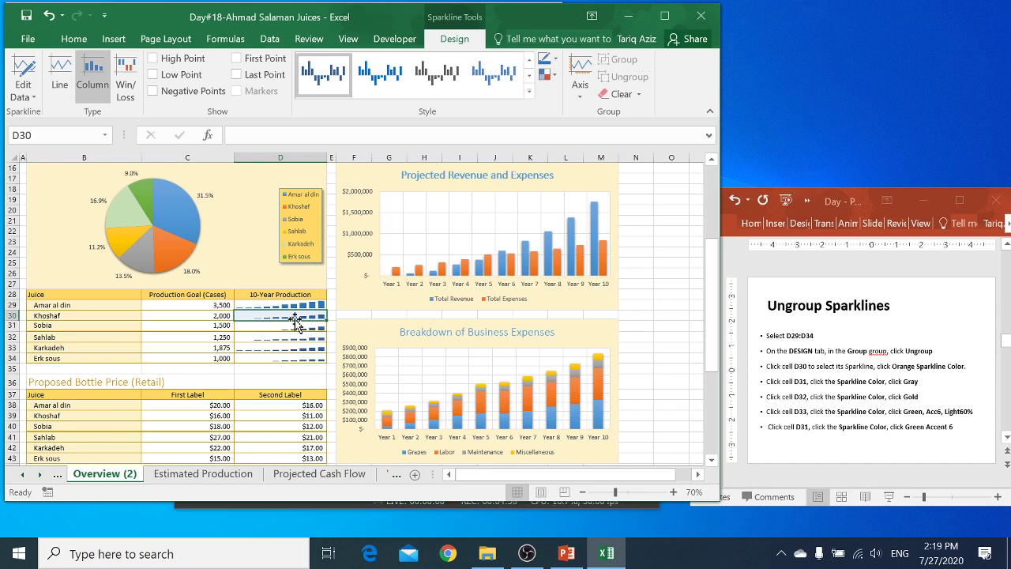
click(555, 59)
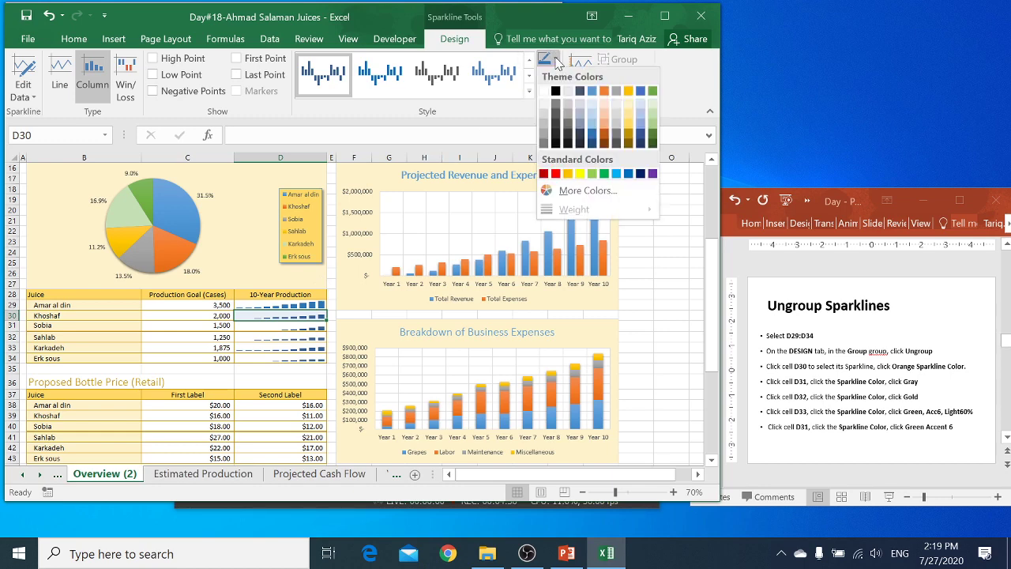
click(604, 91)
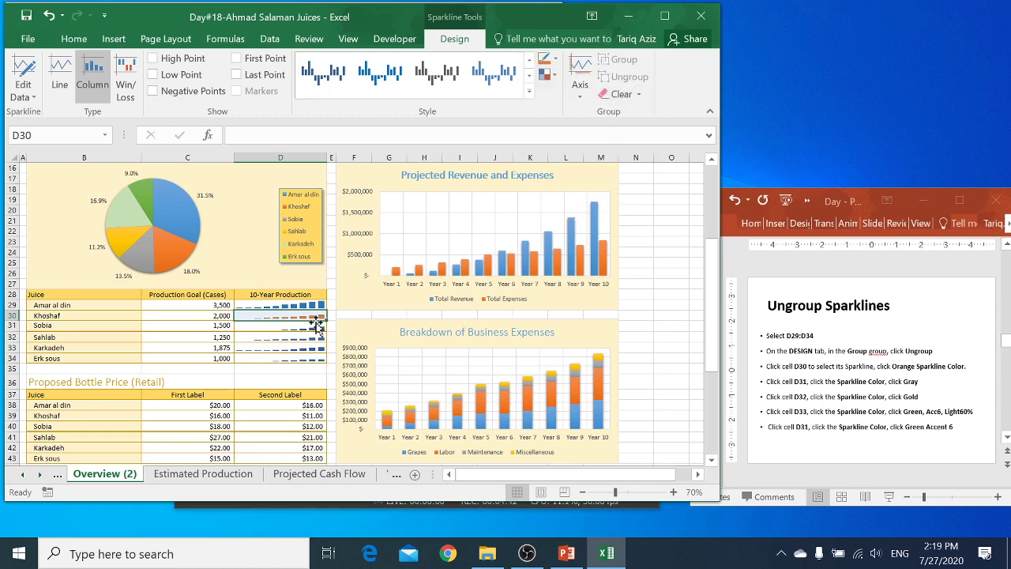
click(312, 332)
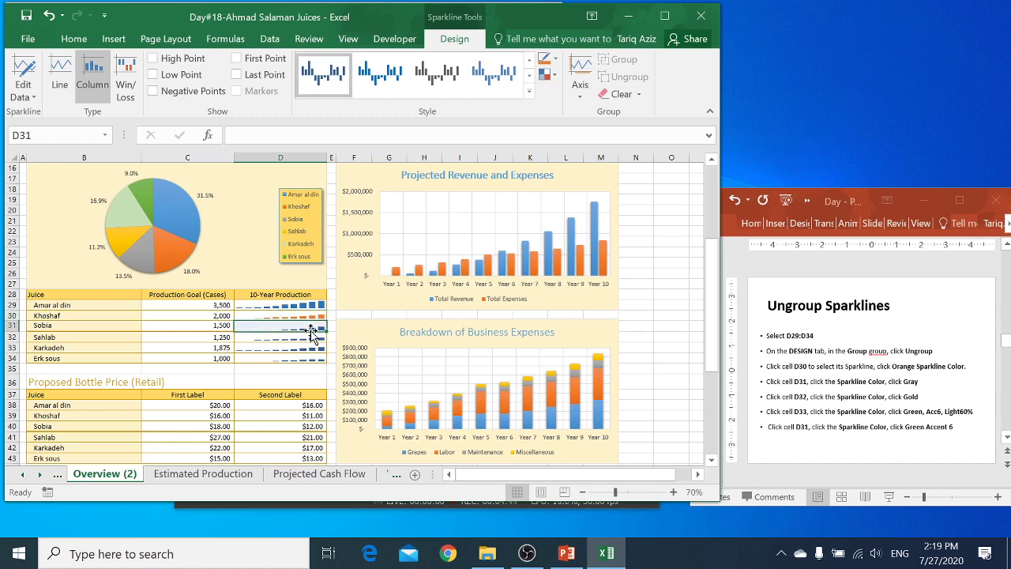
click(555, 61)
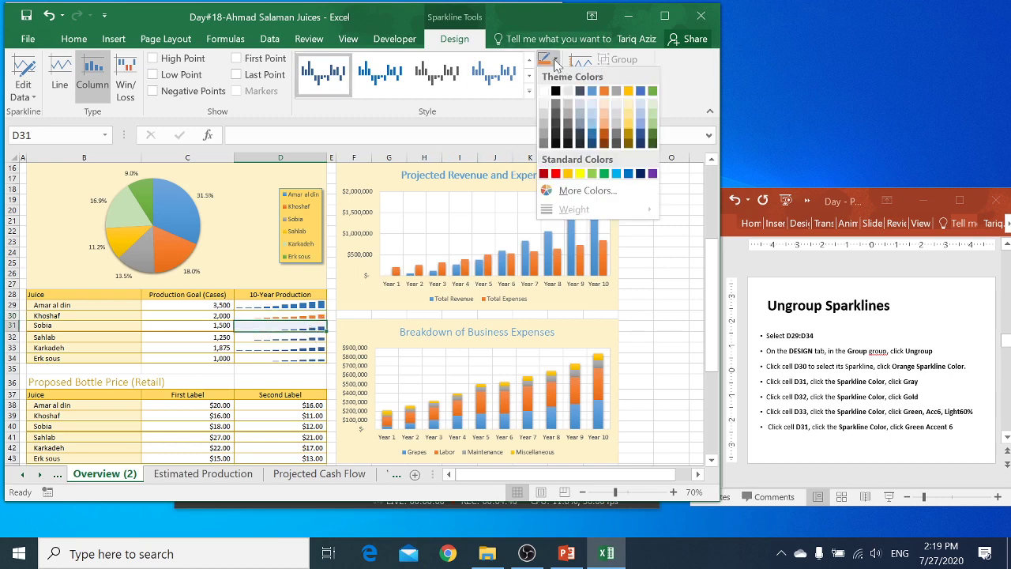
click(543, 136)
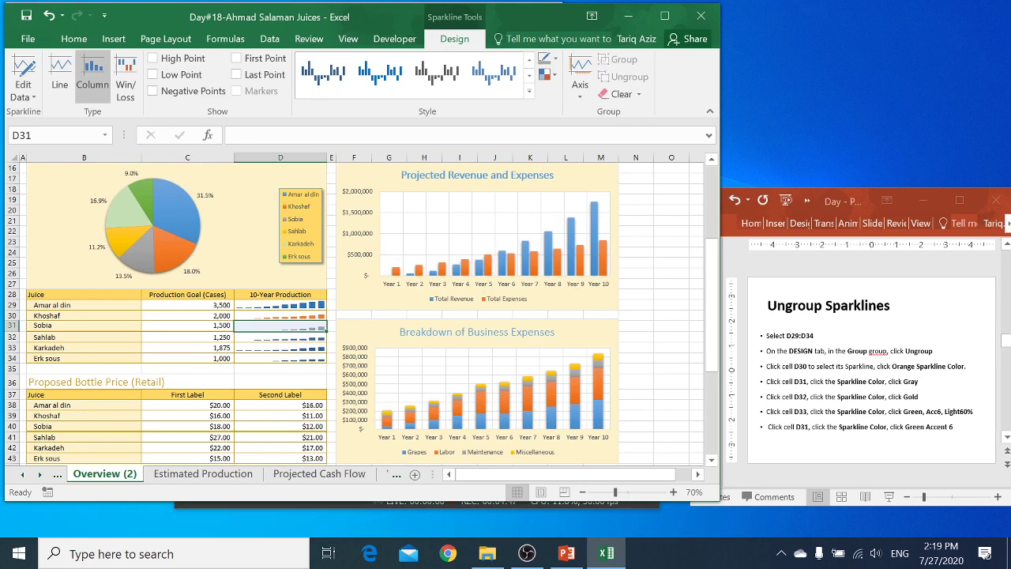
Colour the D32 sparkline gold, D33 light green and D34 green
click(308, 338)
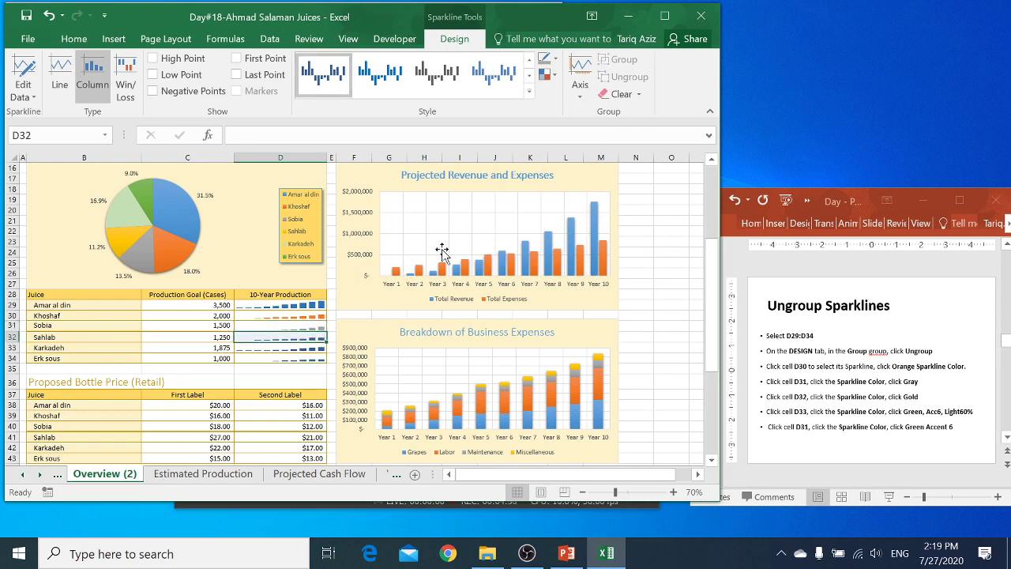
click(556, 58)
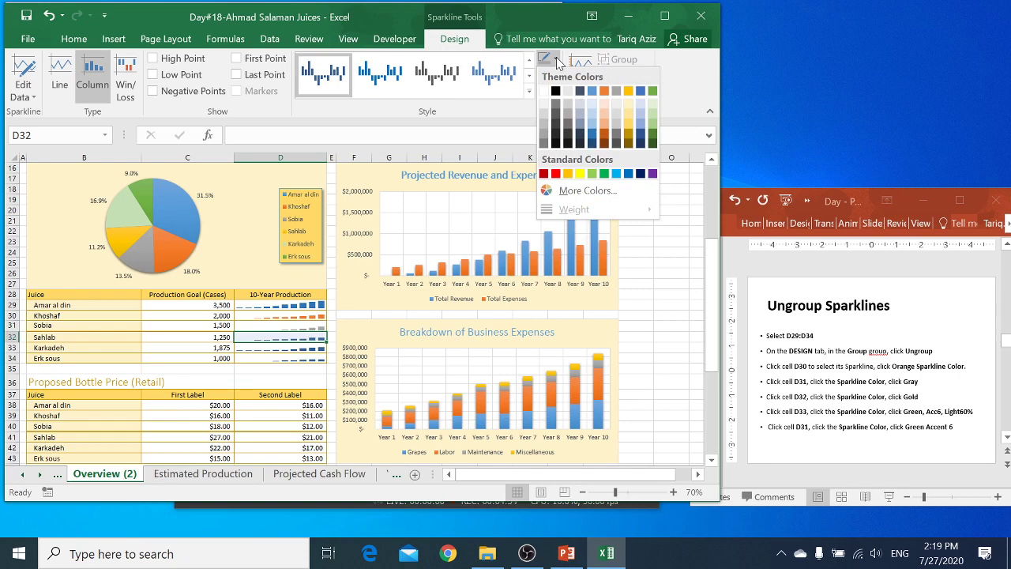
click(629, 125)
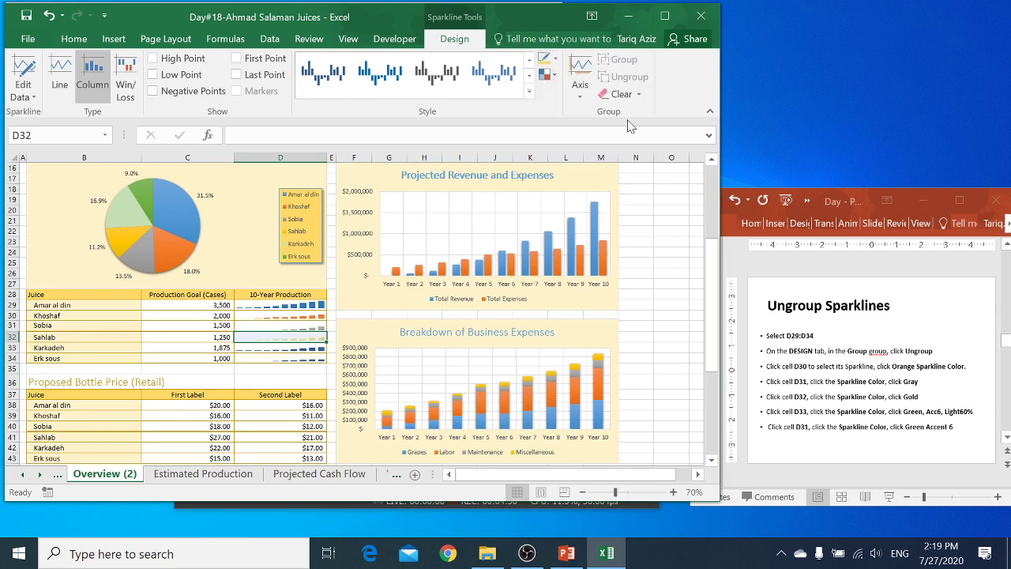
click(300, 347)
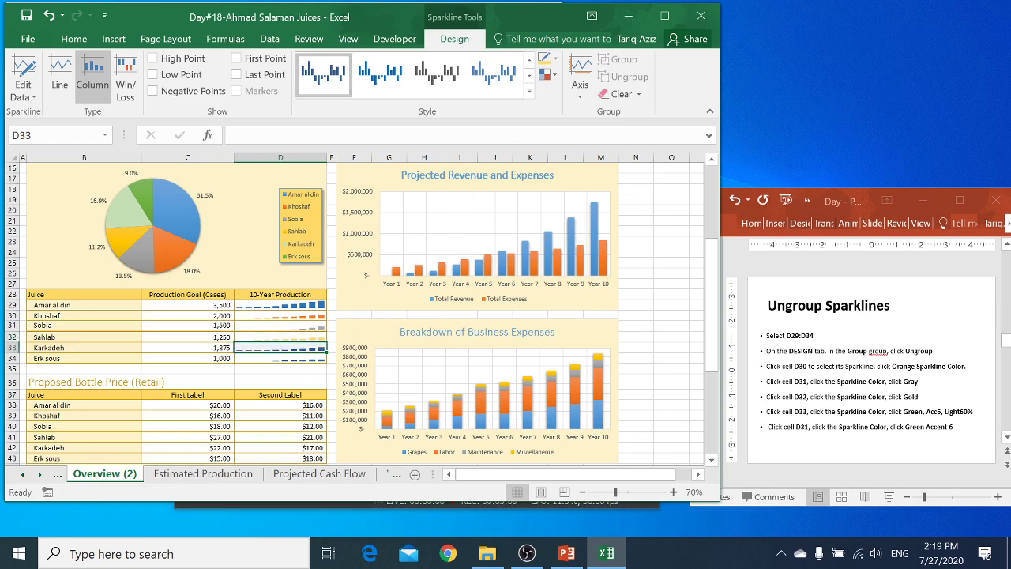
click(560, 64)
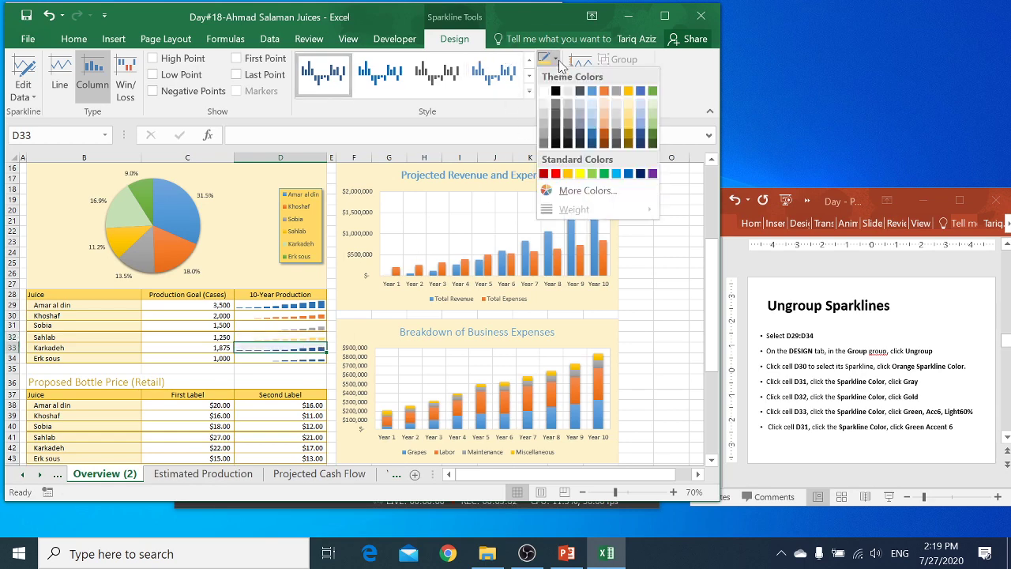
click(655, 122)
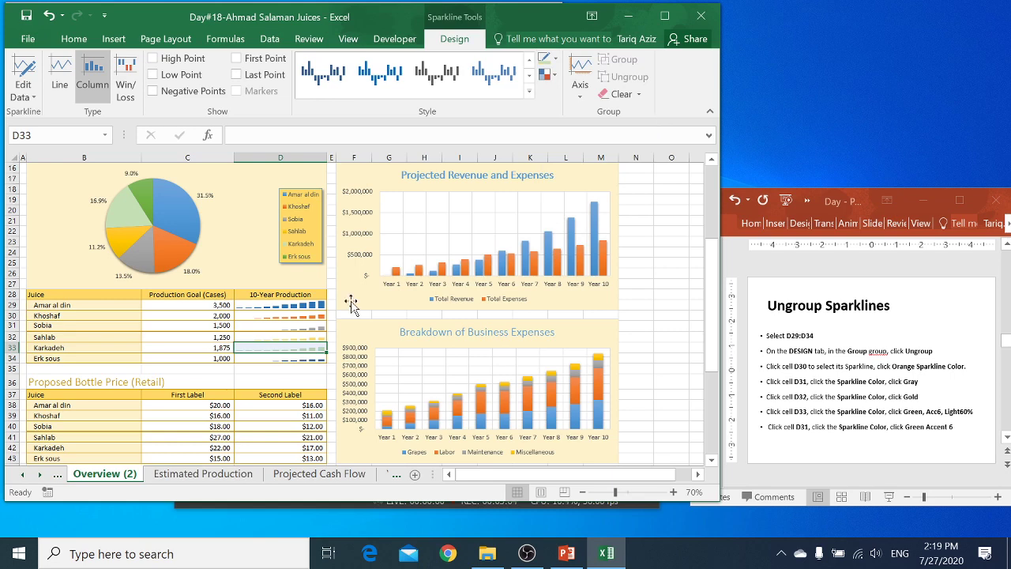
click(303, 359)
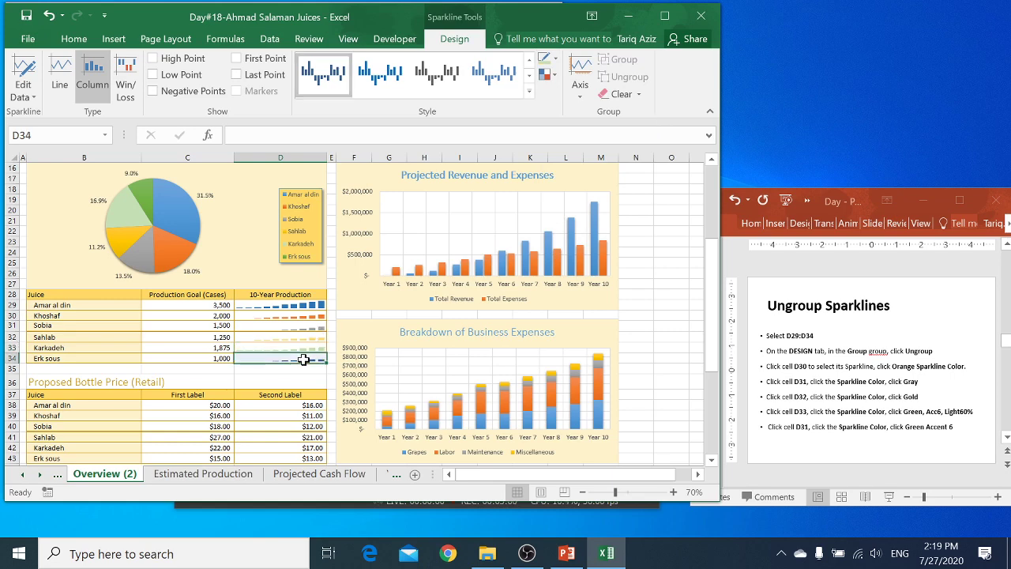
click(559, 59)
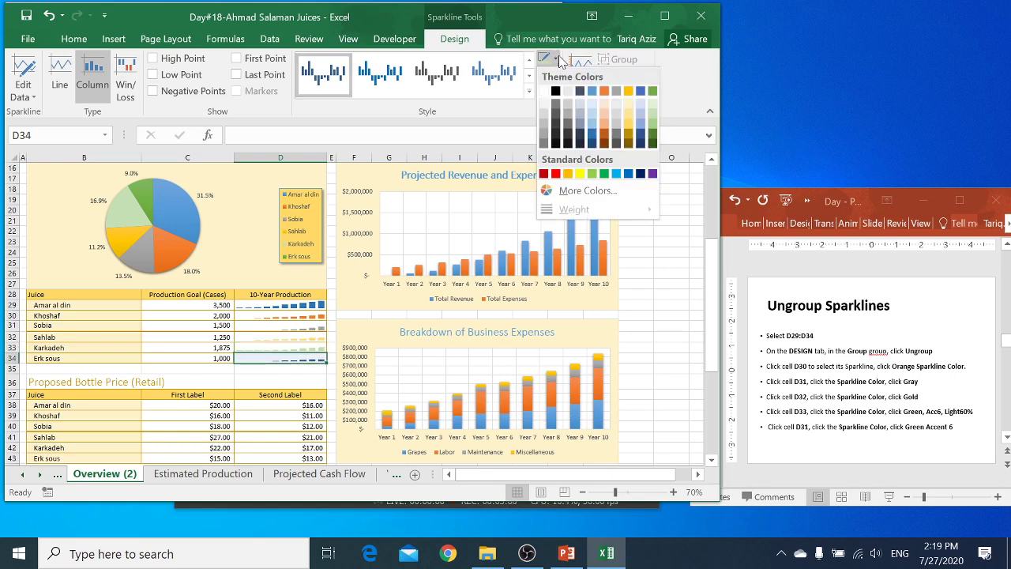
click(654, 138)
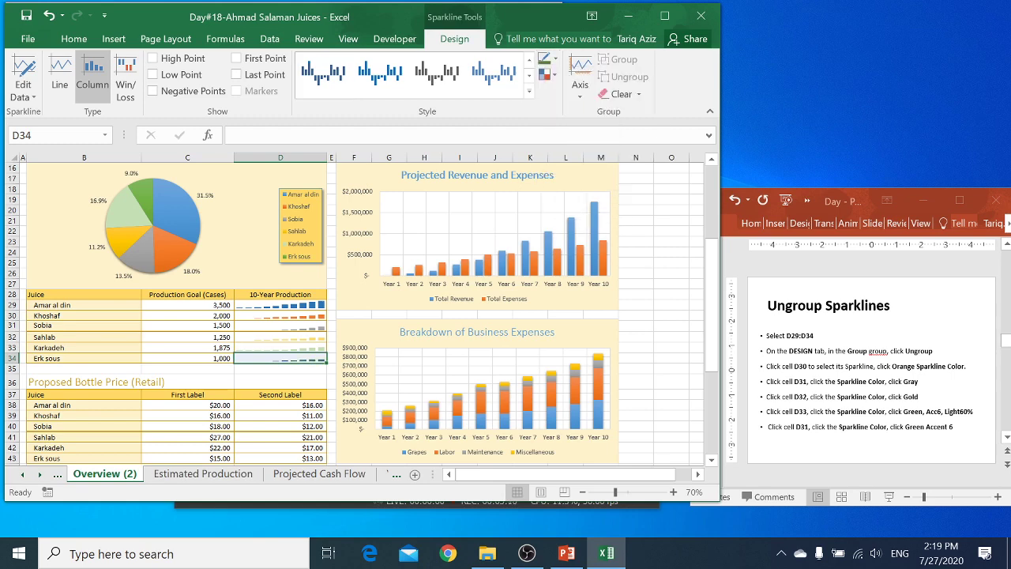
click(294, 371)
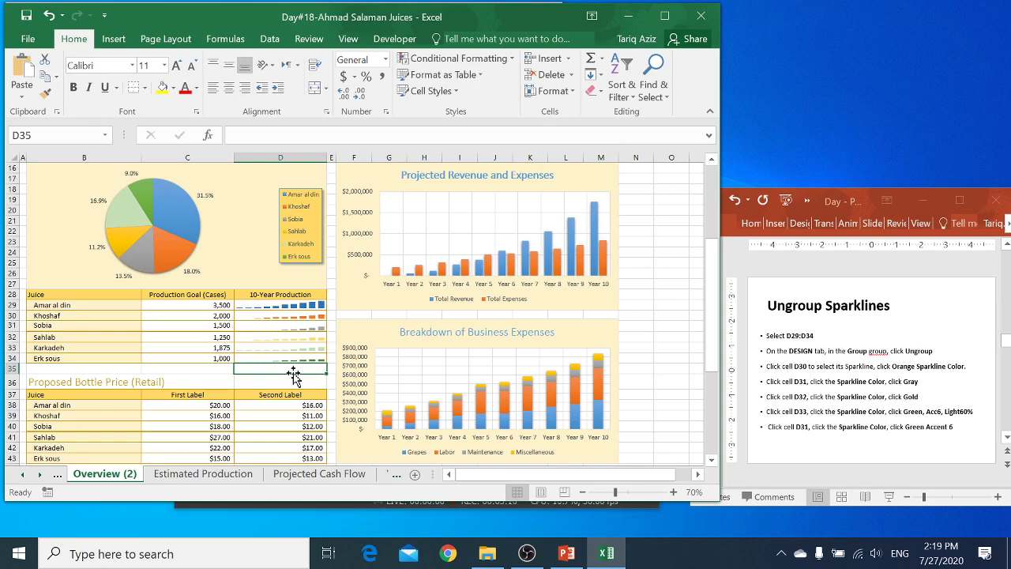
Save the workbook, advance PowerPoint to the Creating Data Bars slide, and return to Excel
click(26, 15)
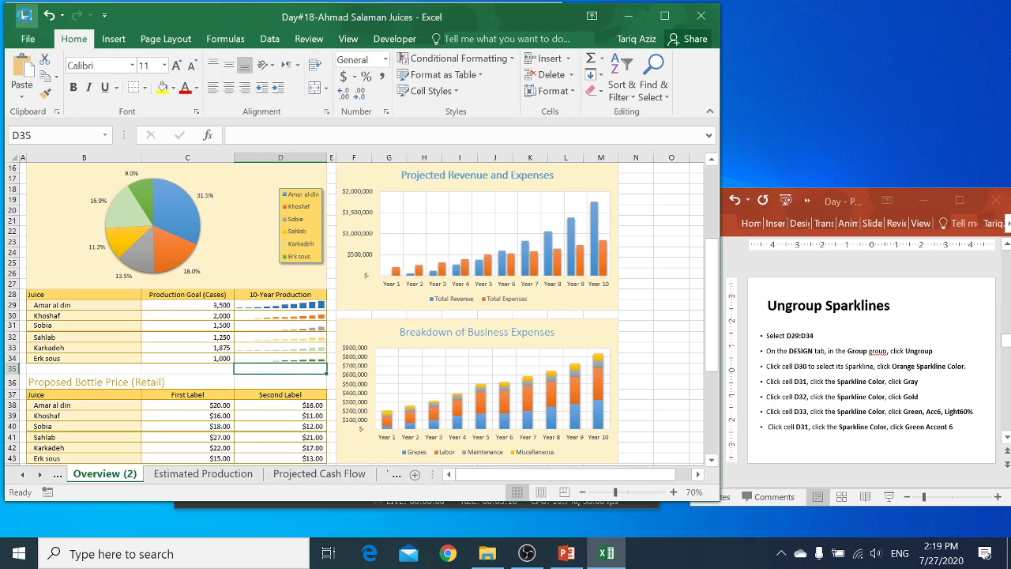
click(855, 354)
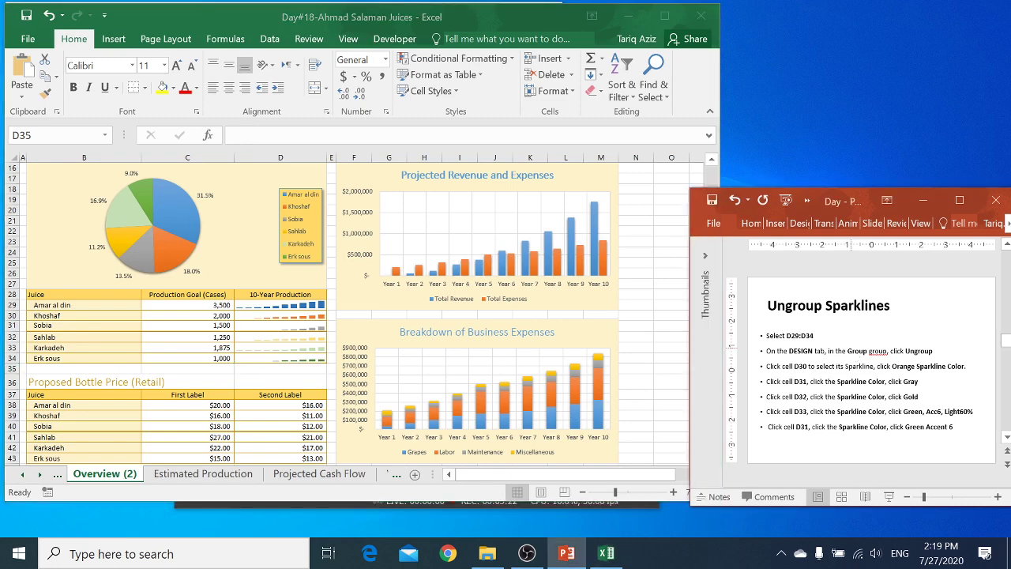
key(Page_Down)
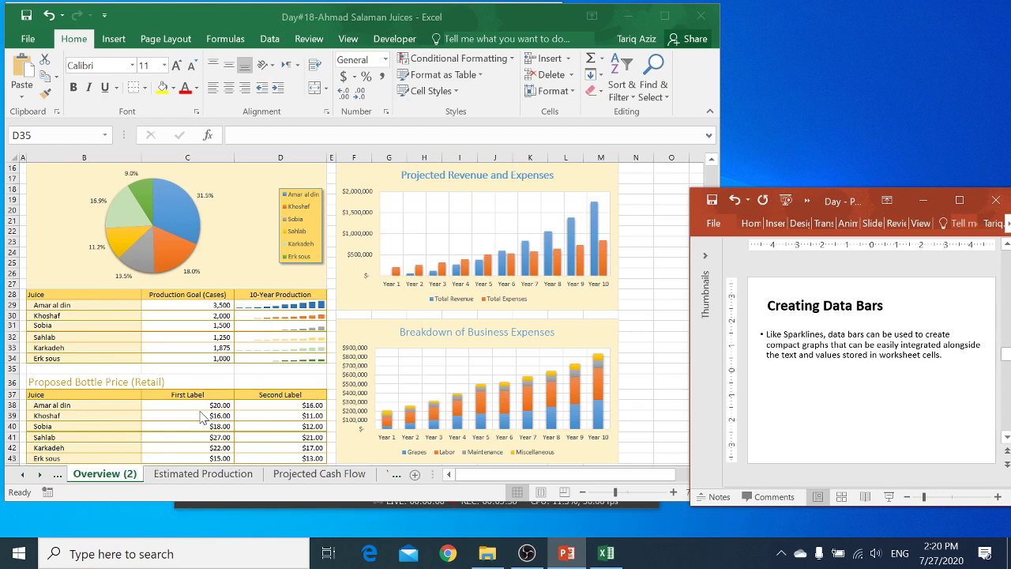
key(alt+Tab)
Apply Blue gradient-fill data bars to the bottle prices in C38:D43
drag(195, 406, 285, 469)
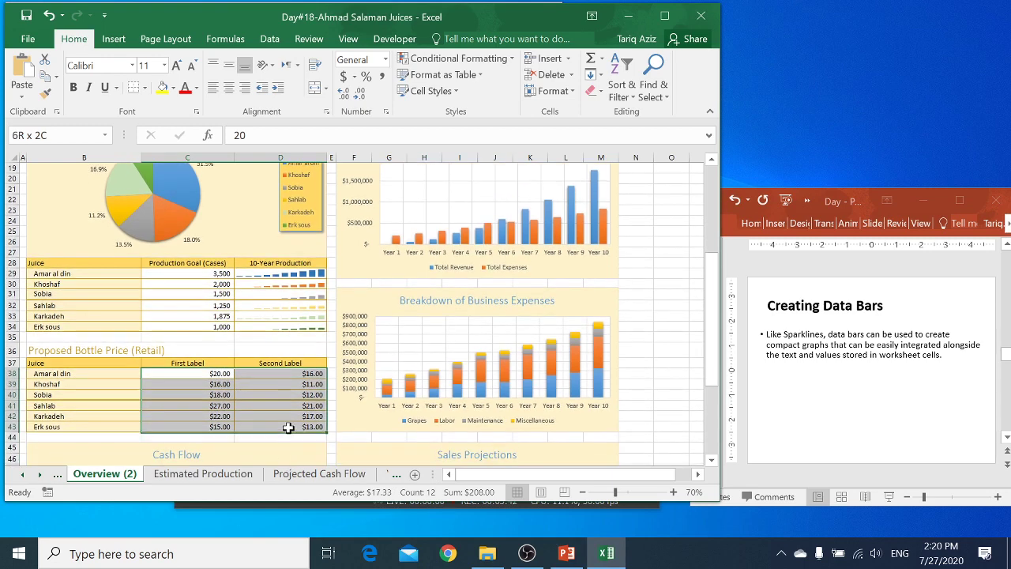
drag(285, 468, 289, 427)
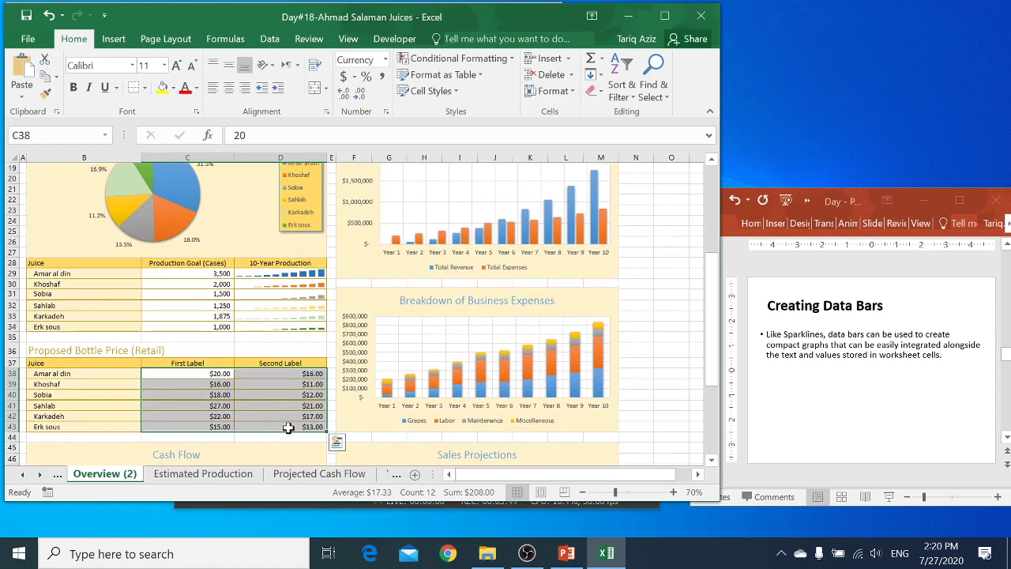
click(511, 63)
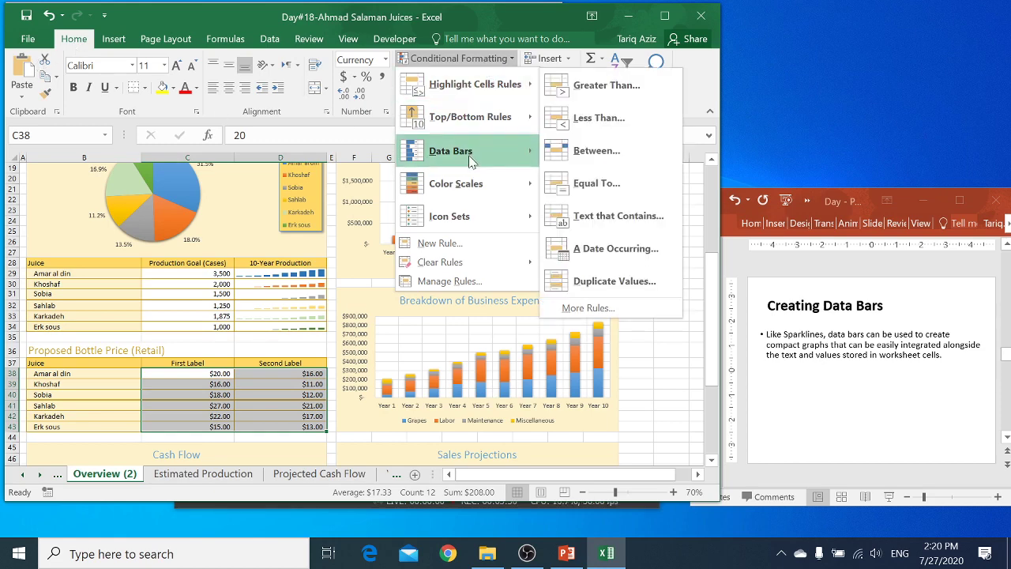
mouse_move(451, 151)
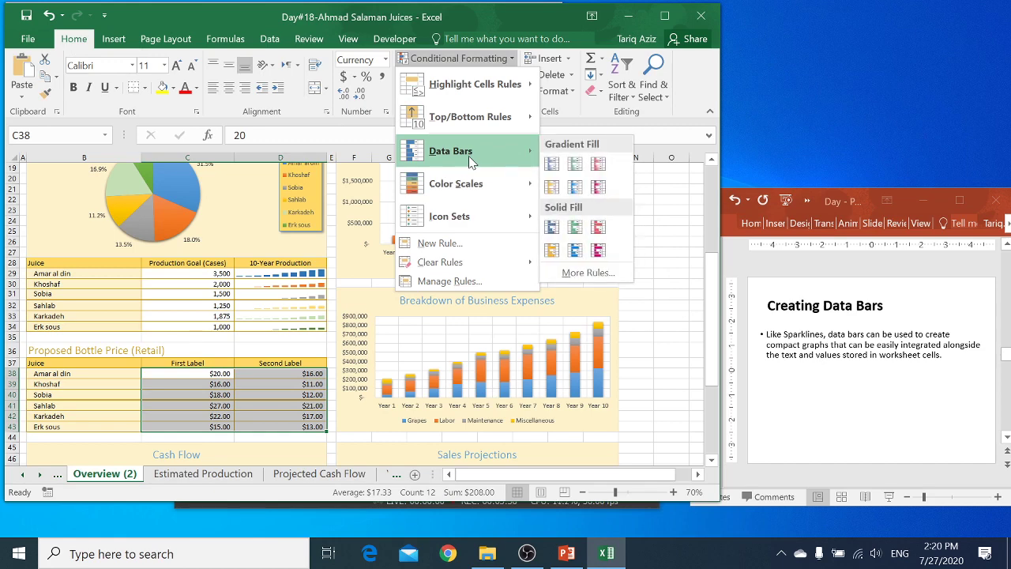
click(552, 165)
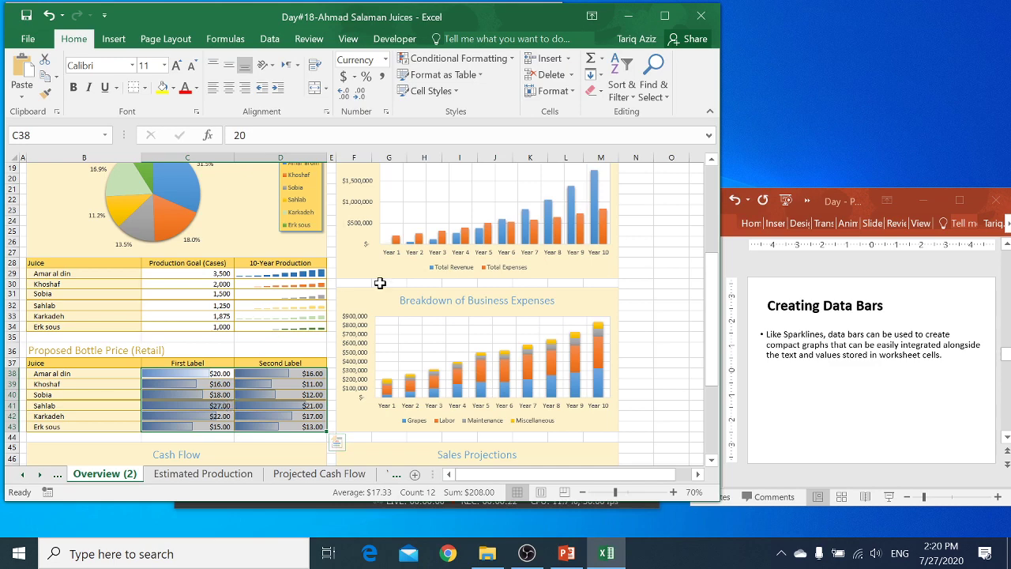
Glance at the Conditional Formatting menu, then page PowerPoint to the Modifying Data Bars slide
click(510, 63)
mouse_move(440, 263)
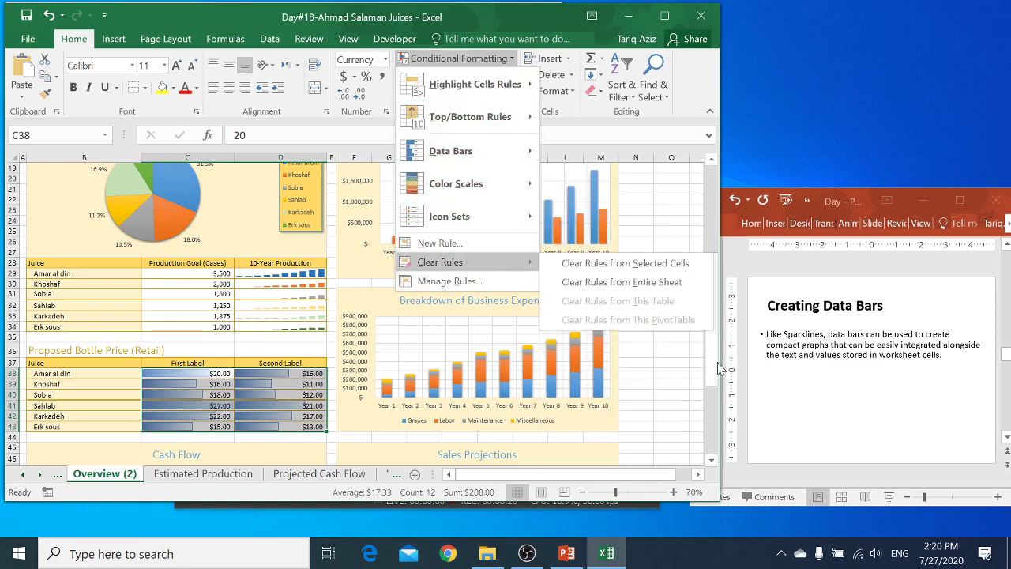
click(802, 378)
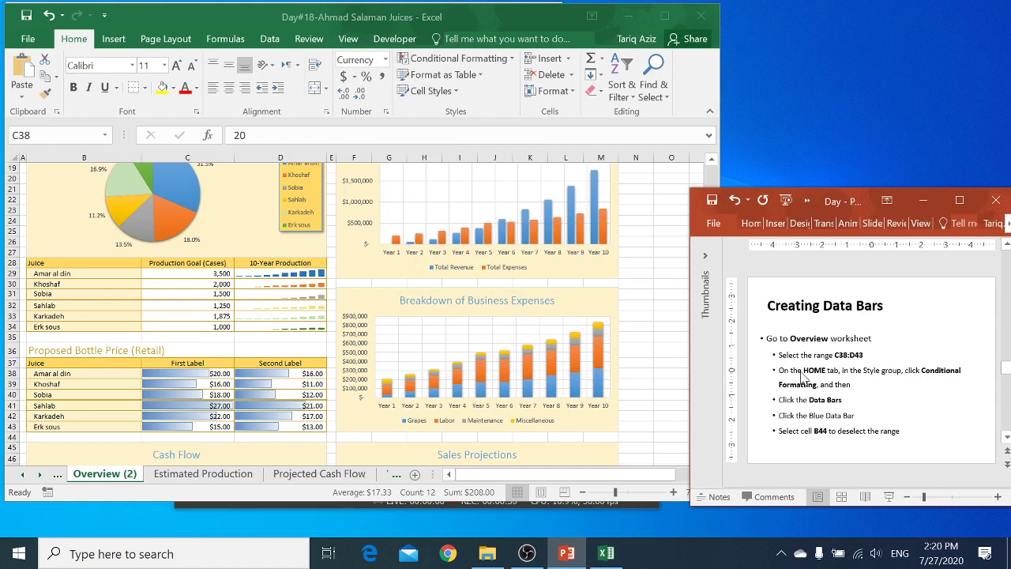
key(Page_Down)
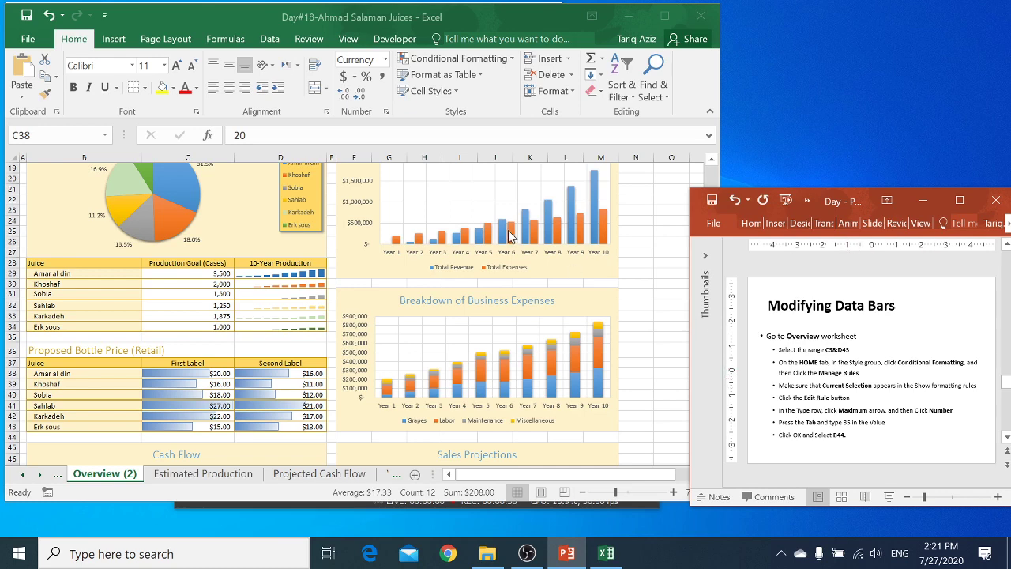
Edit the C38:D43 data bar rule so its maximum type is Number with value 35
click(496, 64)
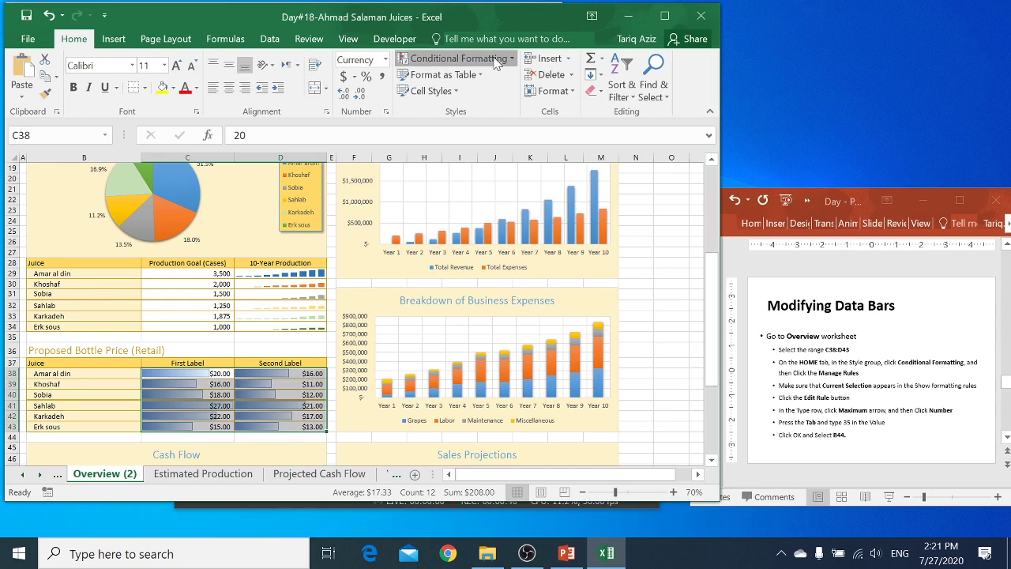
click(440, 283)
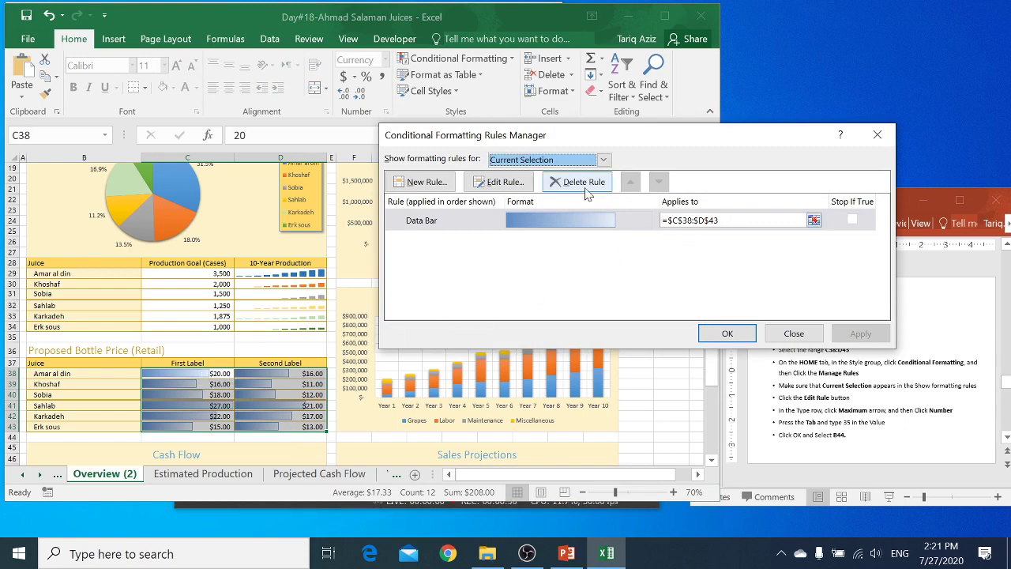
click(517, 181)
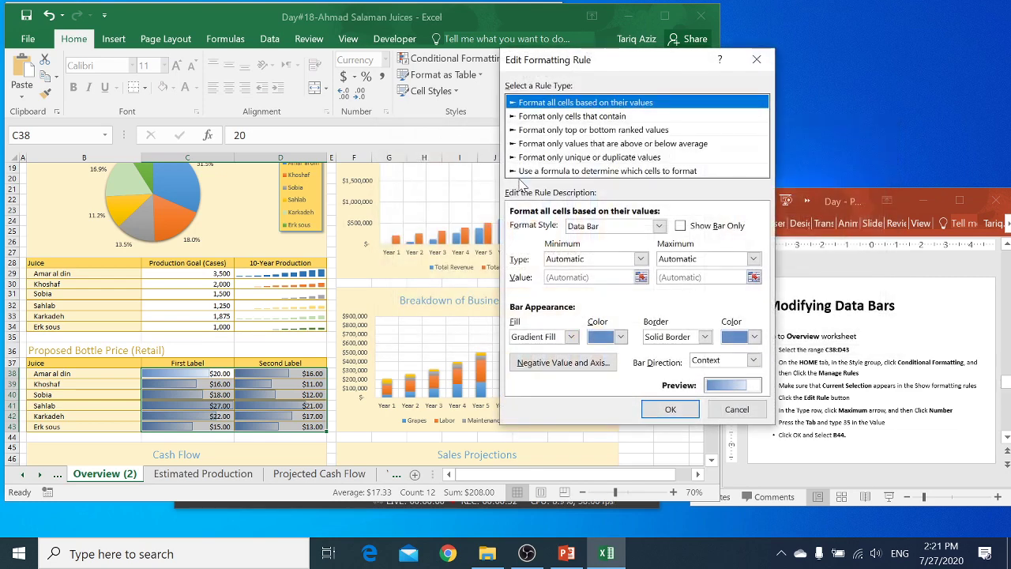
click(755, 260)
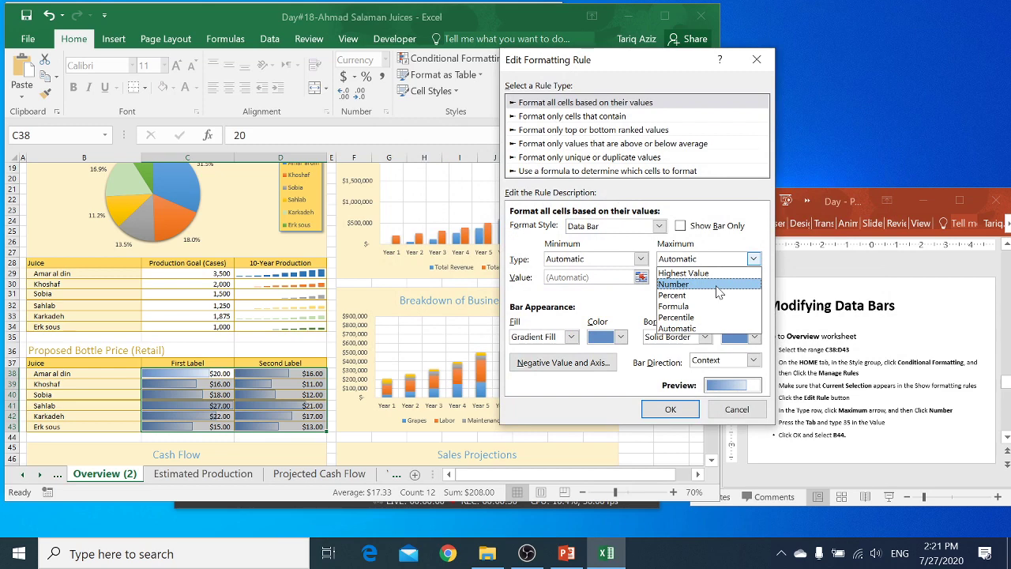
click(719, 291)
key(Tab)
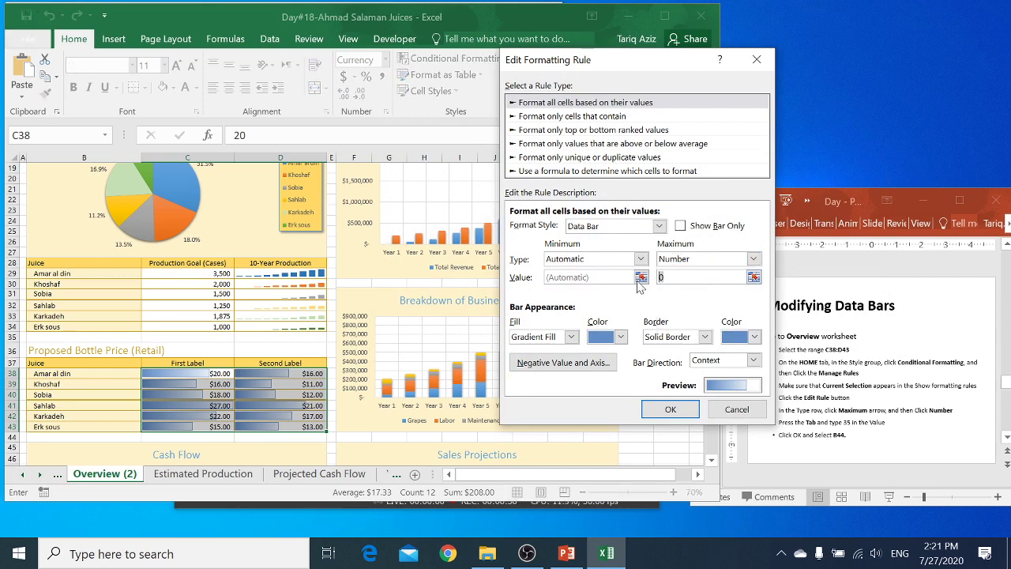
text(35)
click(677, 412)
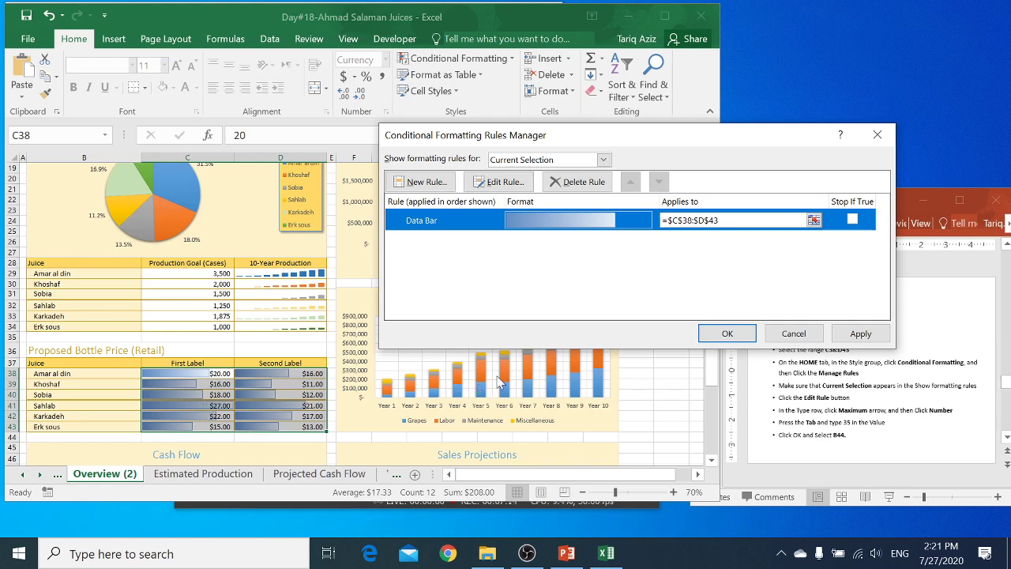
Apply the rescaled data bars, advance the slide, and show Excel's Page Layout options
click(725, 334)
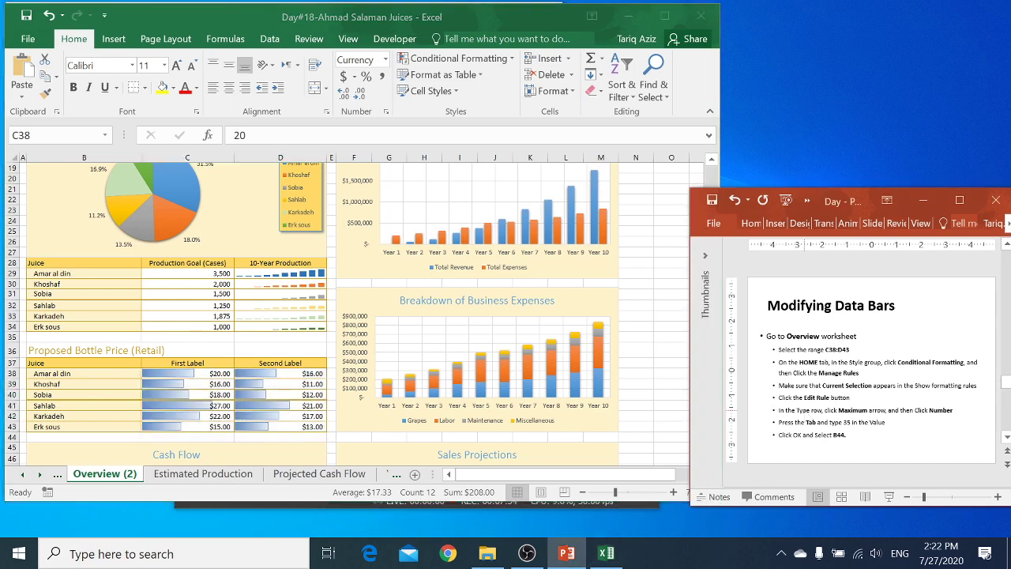
scroll(869, 371, down, 1)
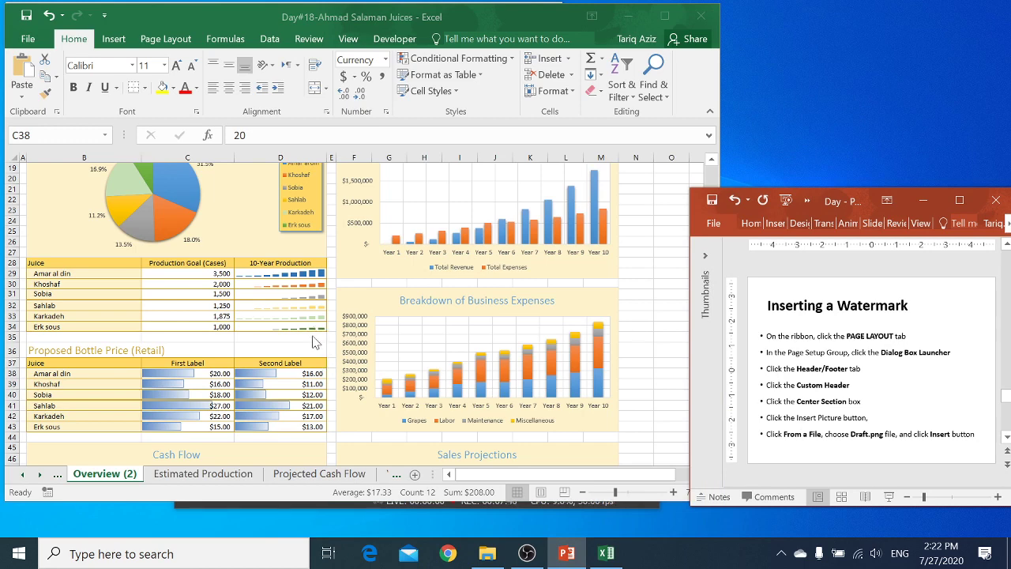
key(alt+Tab)
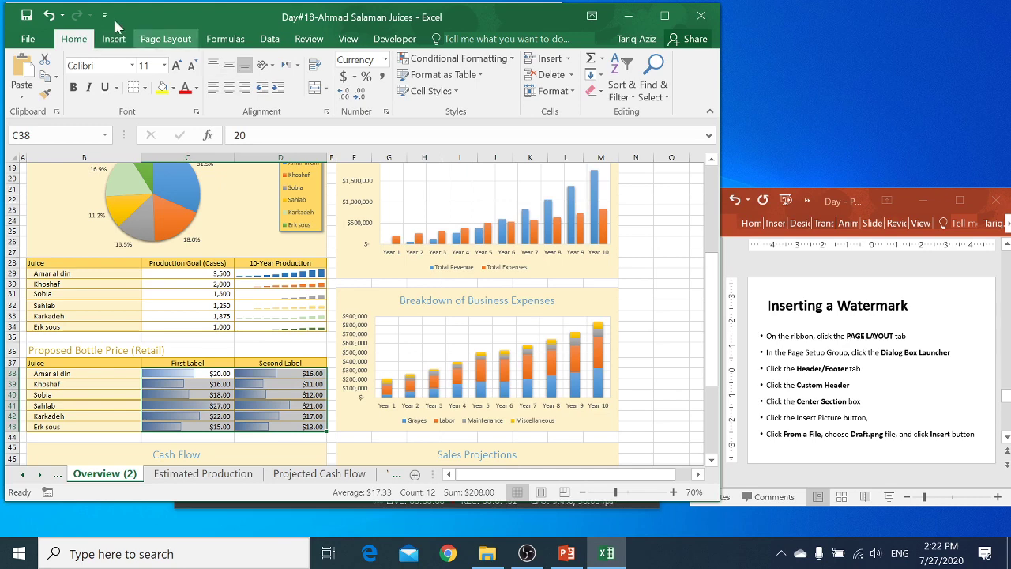
click(181, 41)
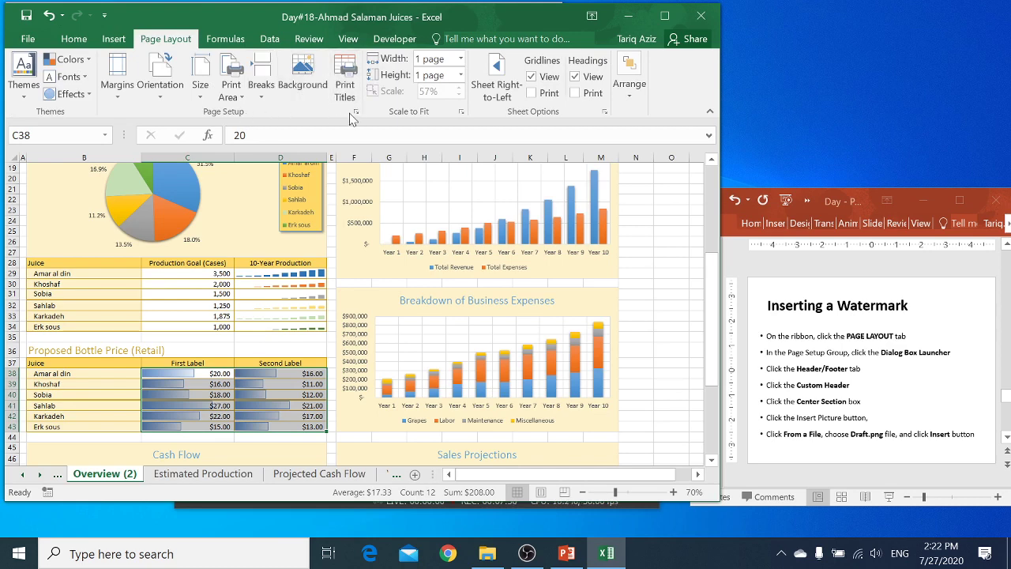
Open Page Setup's custom header and start inserting a picture into the center section
click(357, 114)
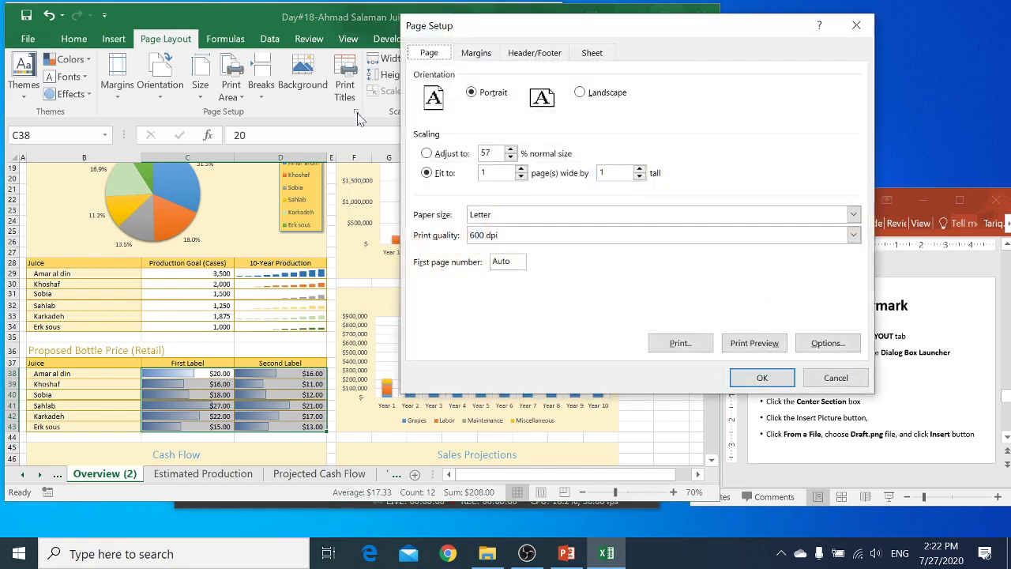
click(539, 51)
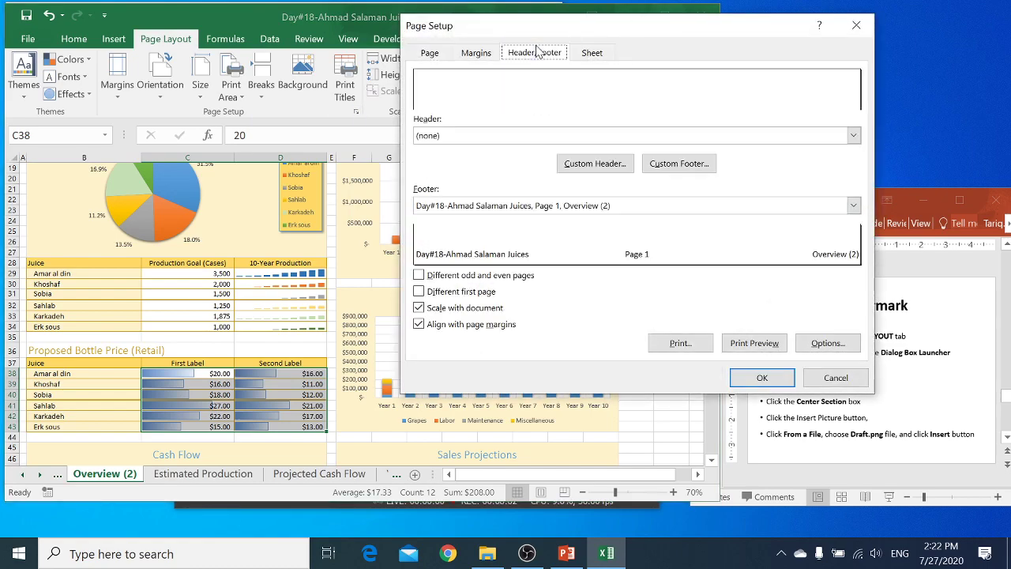
click(598, 162)
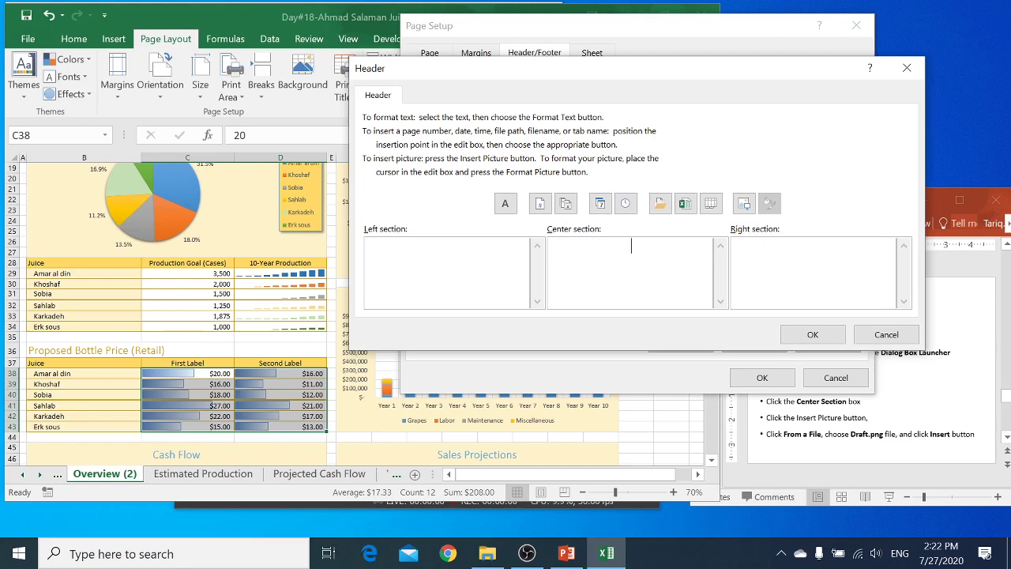
click(743, 205)
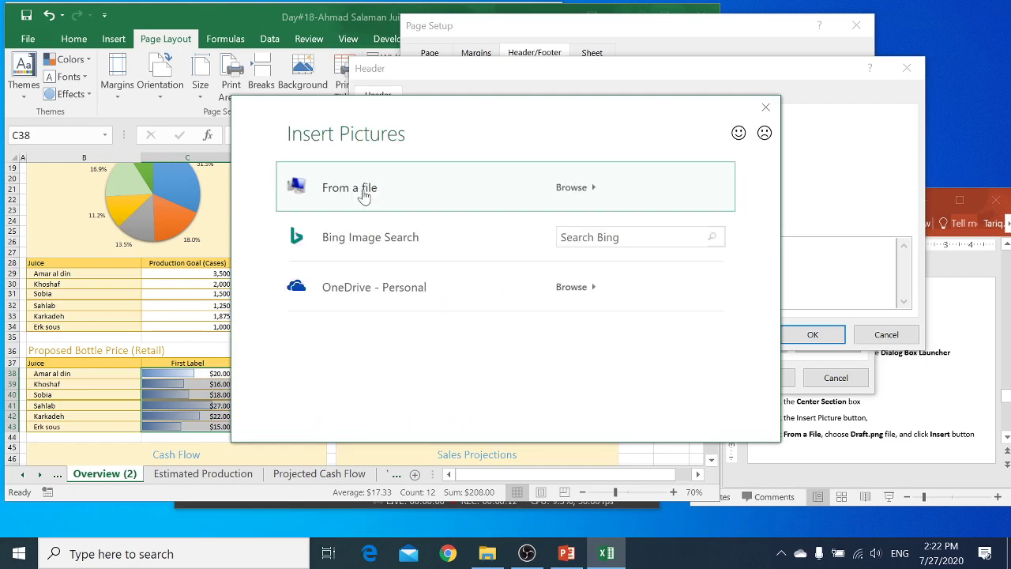
Choose a picture from a file and browse the D: drive down to the Courses folder
click(365, 196)
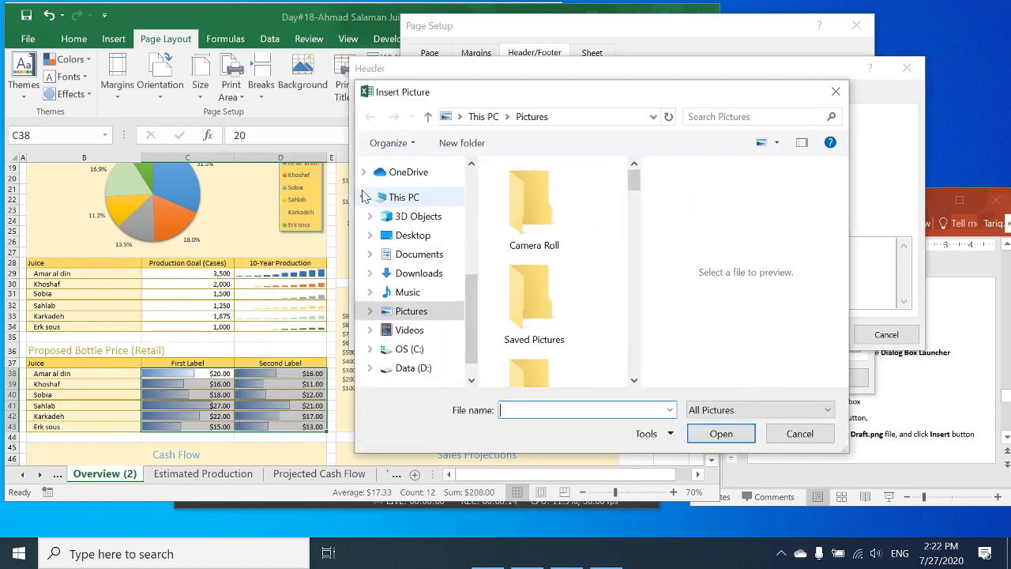
click(409, 378)
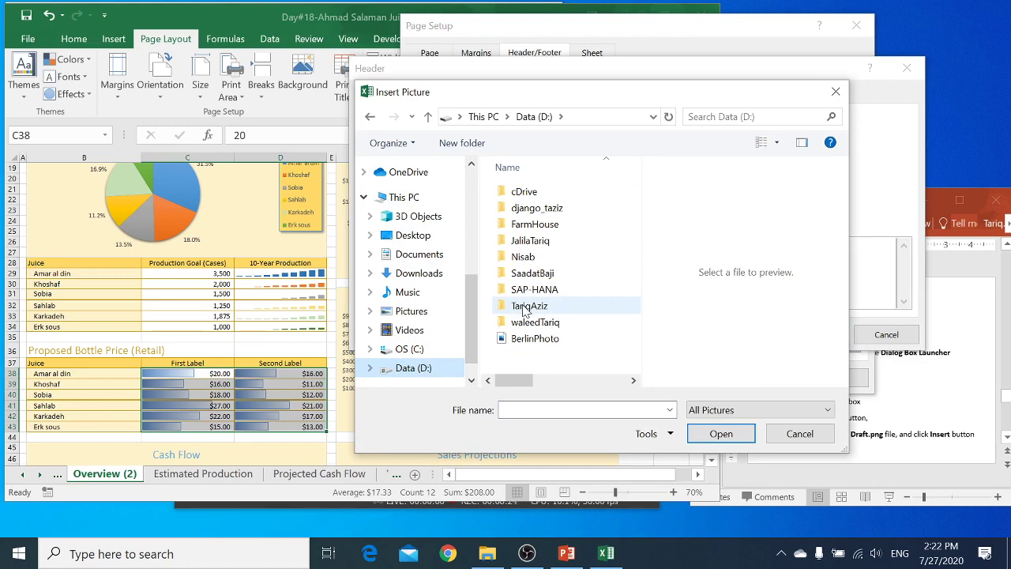
double_click(524, 309)
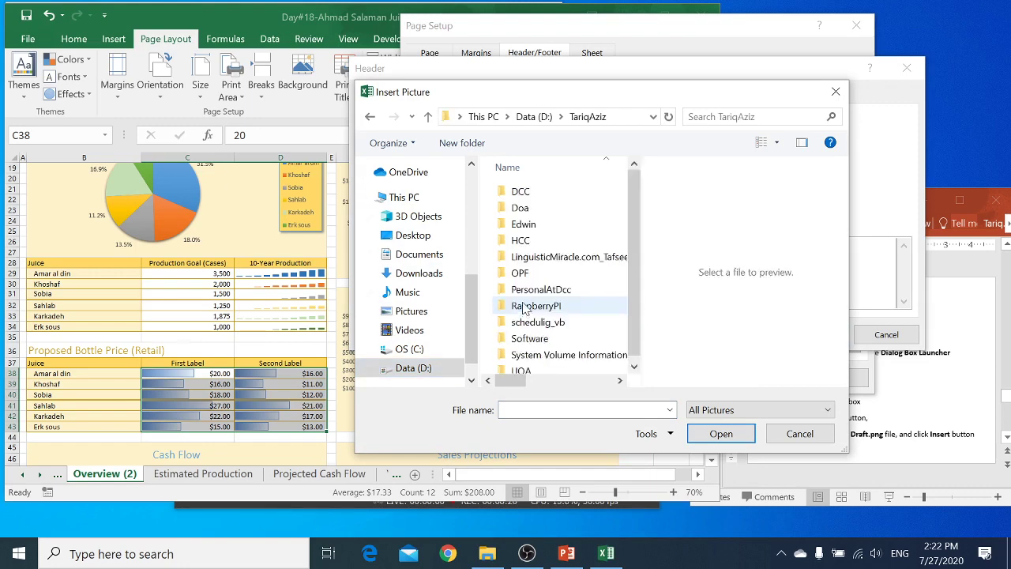
click(518, 207)
key(Up)
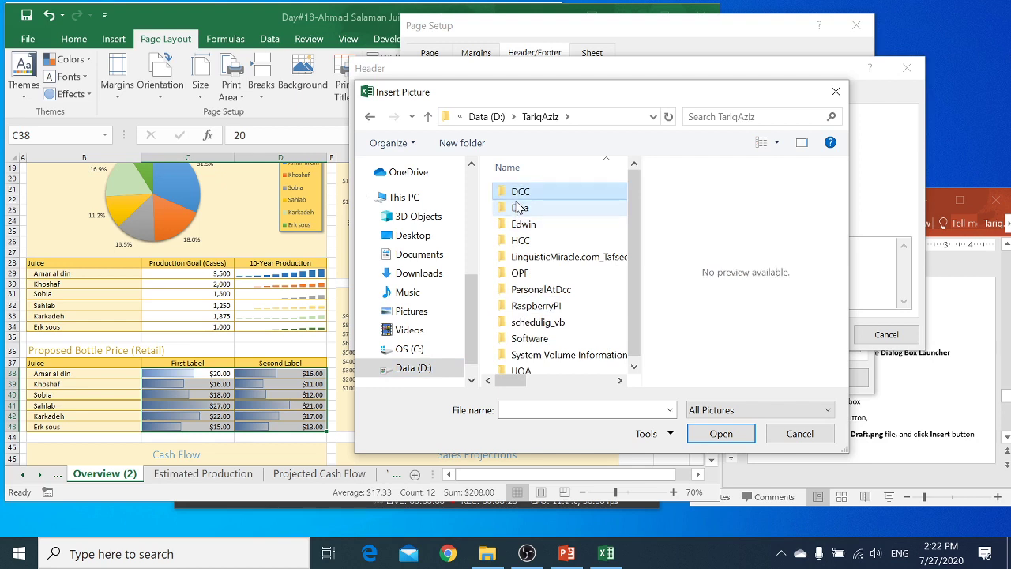
key(Return)
key(Down)
key(Down)
key(Down)
key(Down)
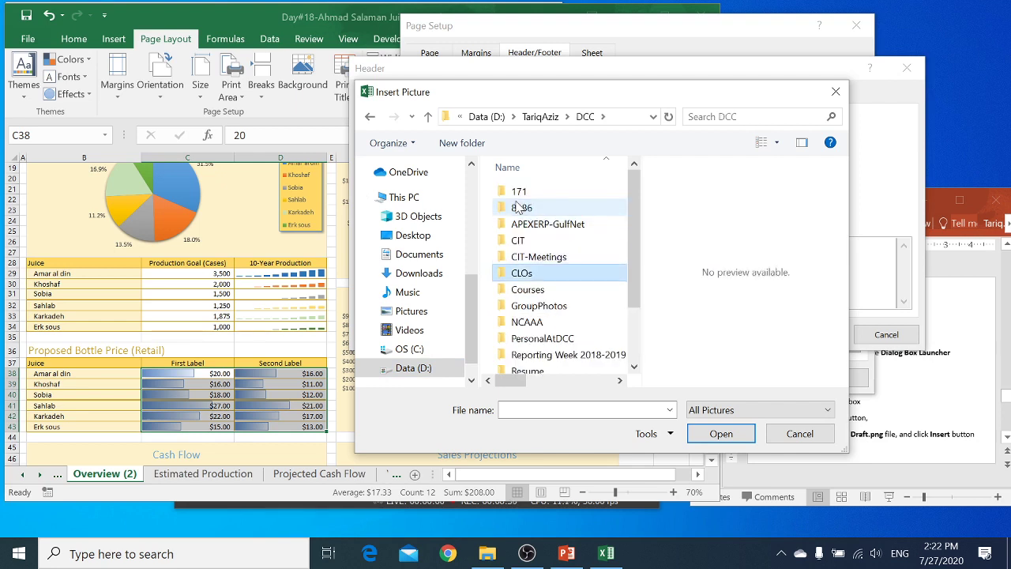
key(Down)
key(Return)
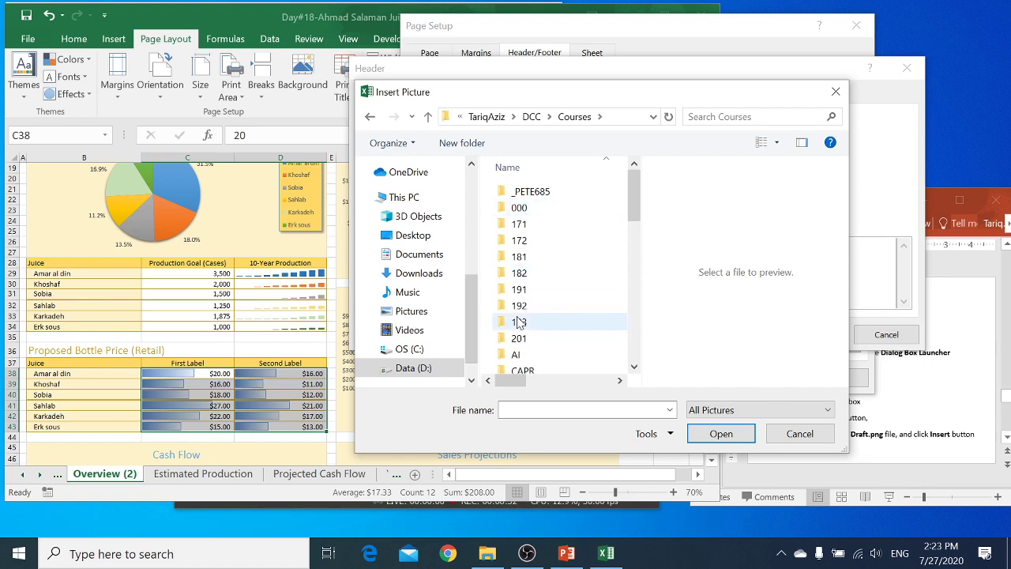
Go through the 193, 06-Excel and Day#18 folders and insert the Draft picture
click(519, 323)
key(Return)
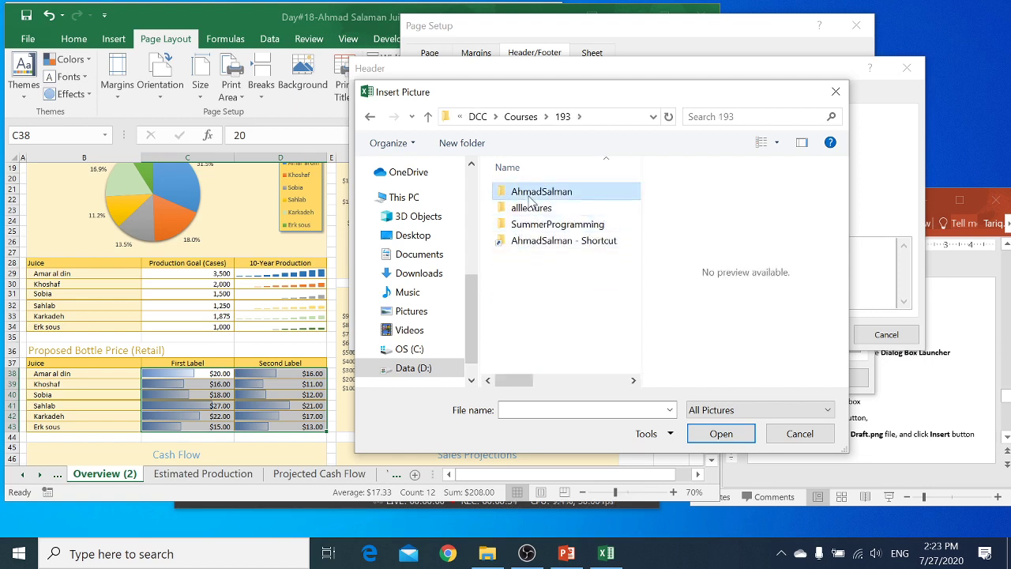
key(Return)
click(529, 273)
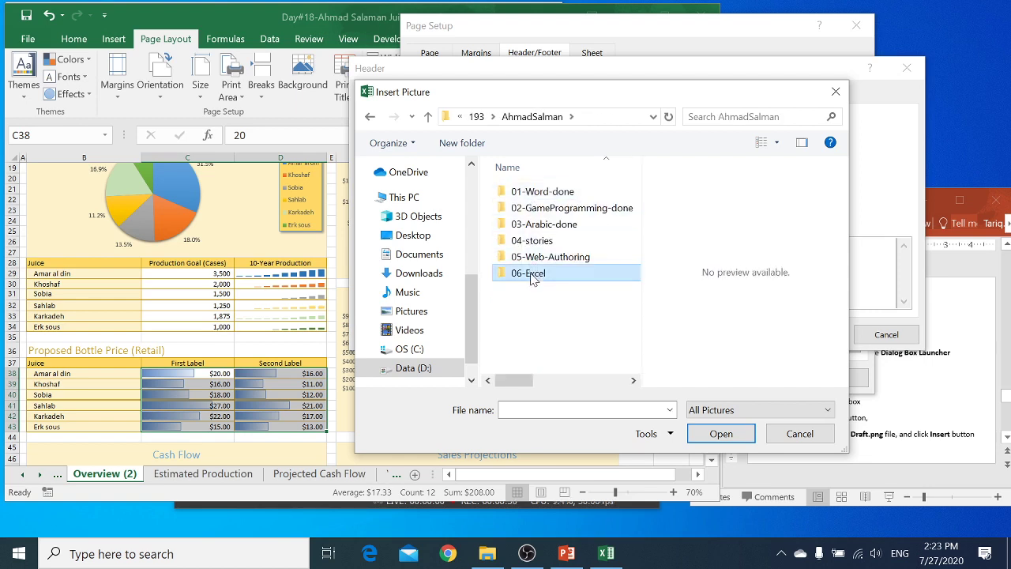
key(Return)
drag(634, 283, 637, 360)
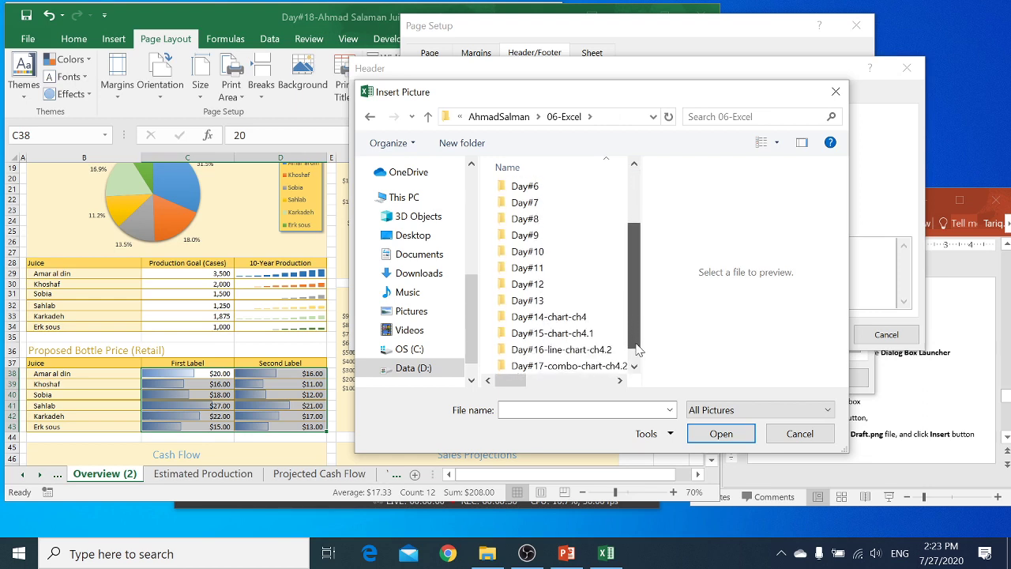
click(574, 367)
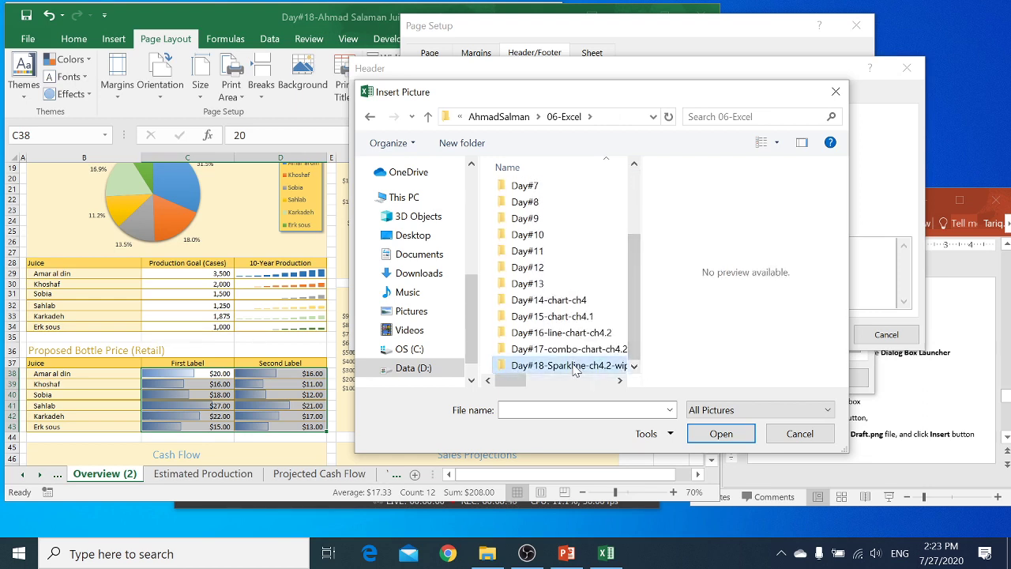
double_click(574, 368)
click(527, 190)
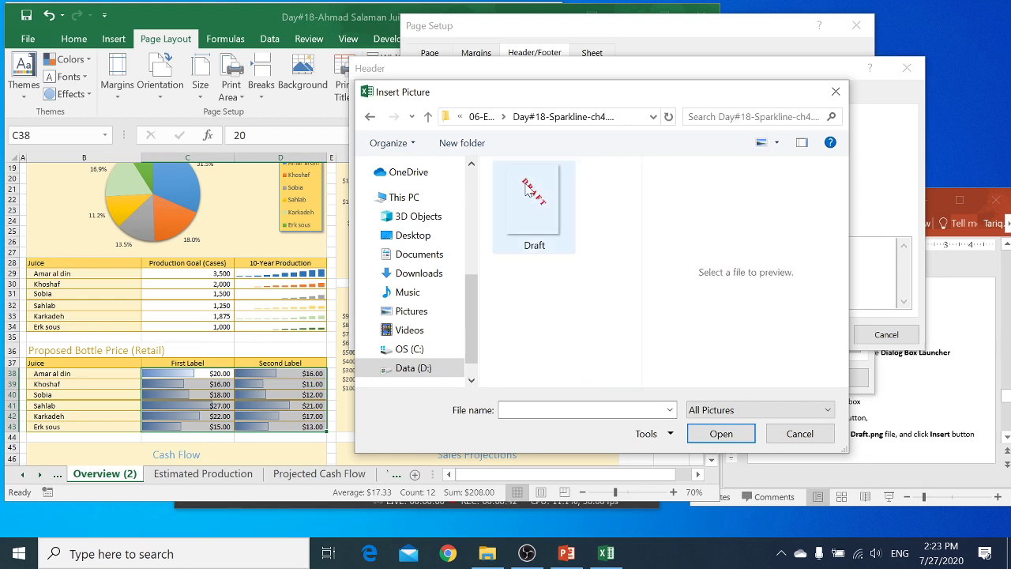
click(721, 434)
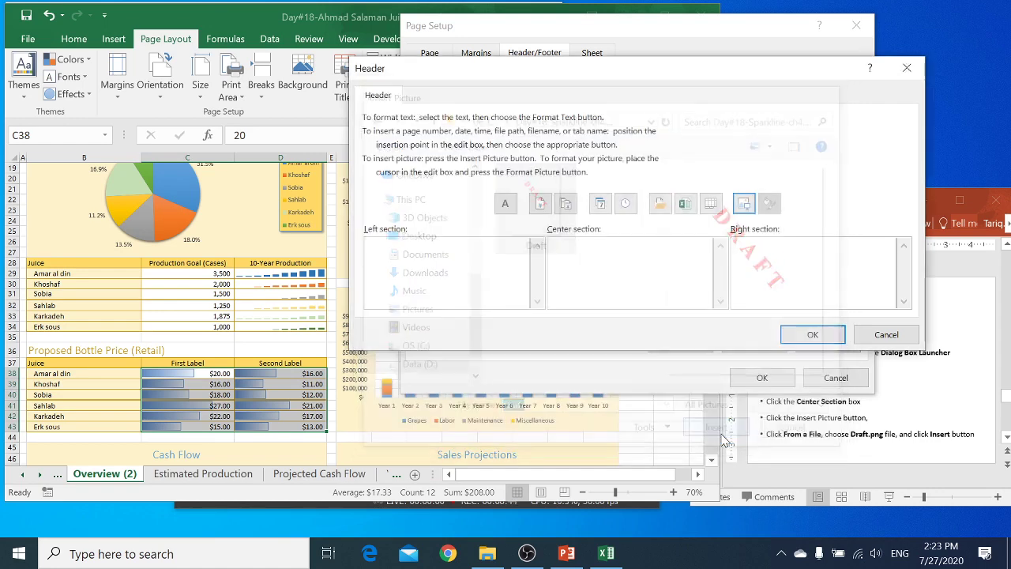
Confirm the custom header and view the print preview with the red DRAFT picture
click(801, 340)
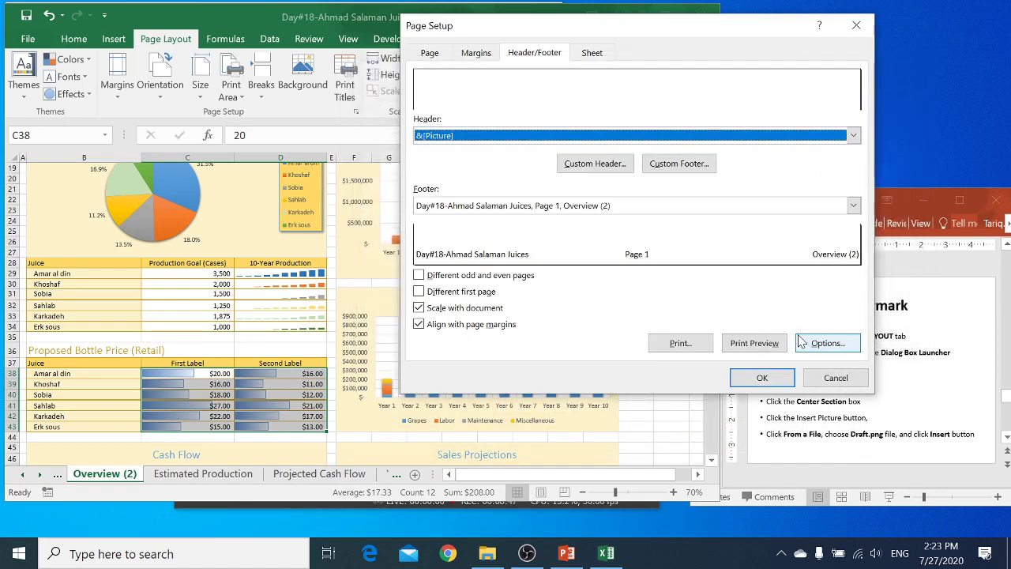
click(754, 343)
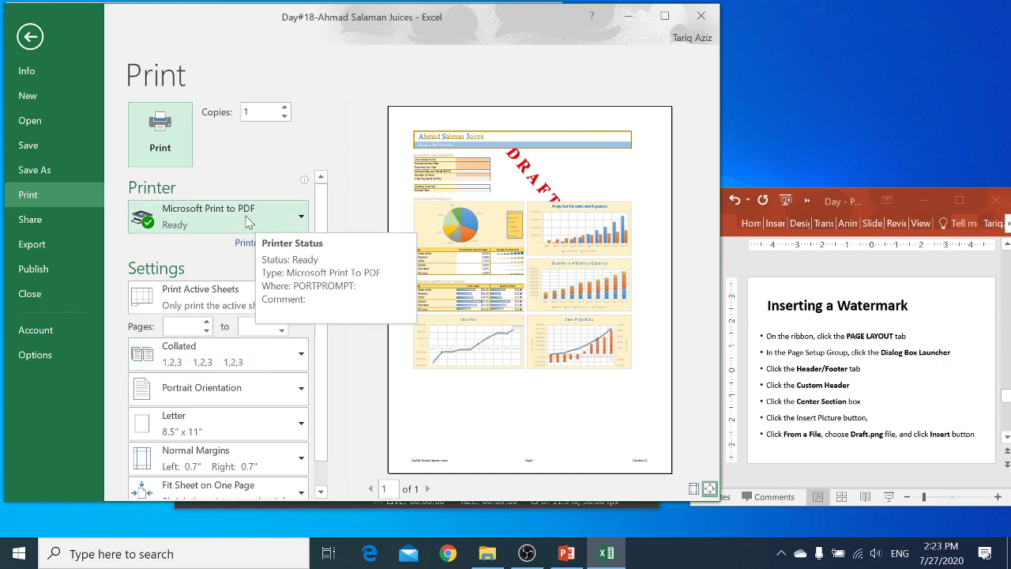
scroll(326, 350, down, 1)
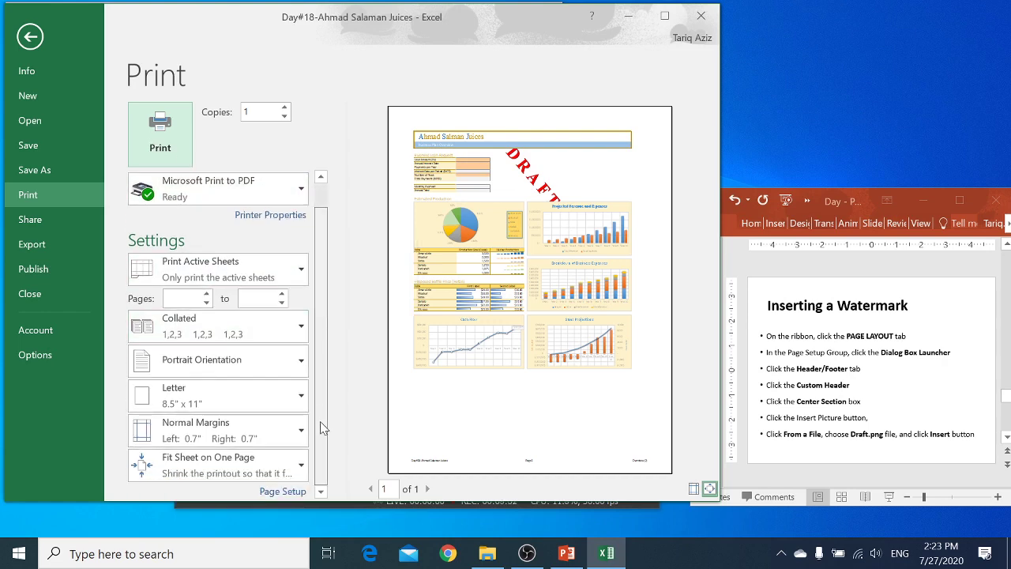
Set the header's Draft picture colour to Washout (85% brightness, 15% contrast)
click(286, 492)
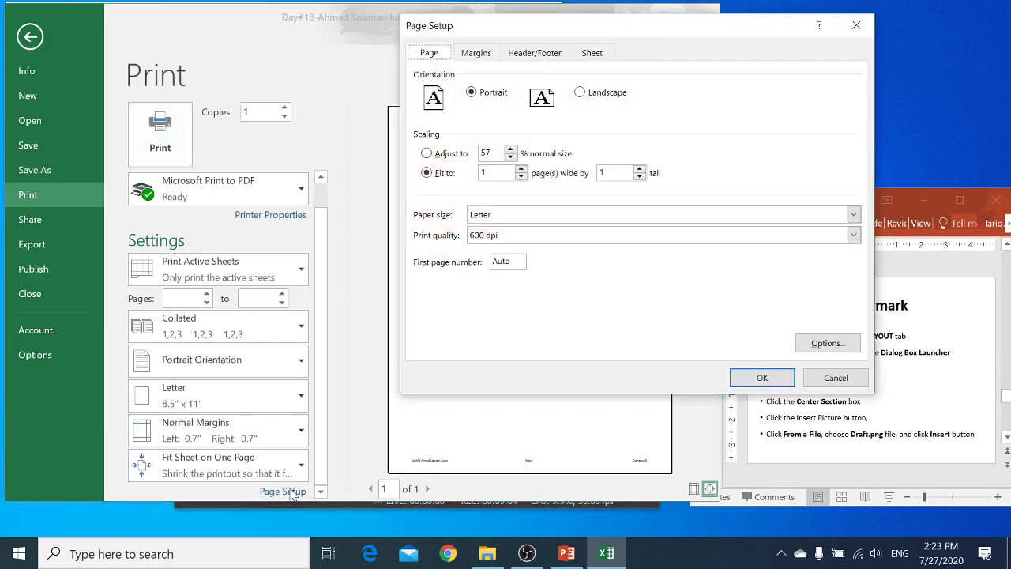
click(535, 52)
click(594, 167)
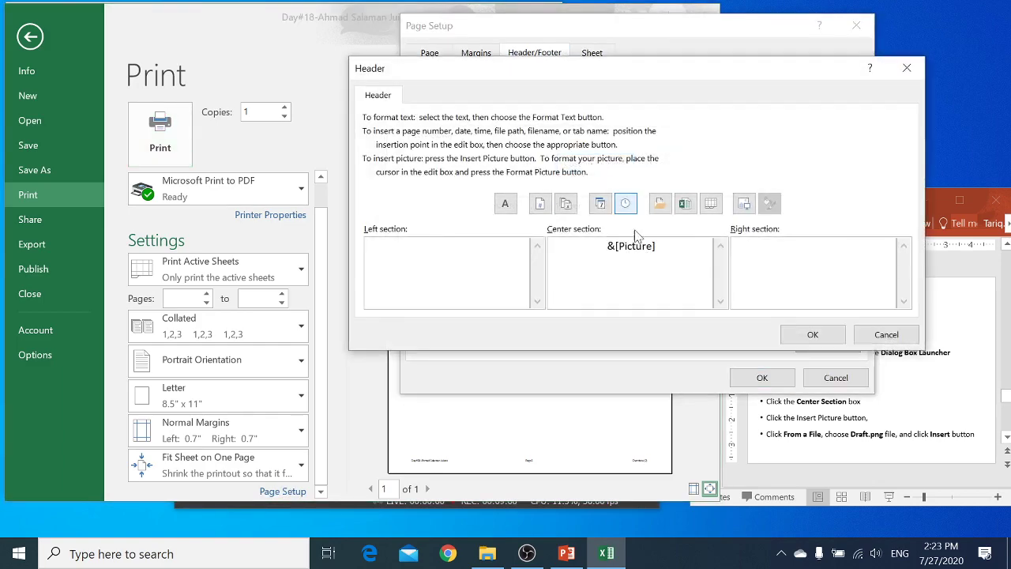
click(656, 246)
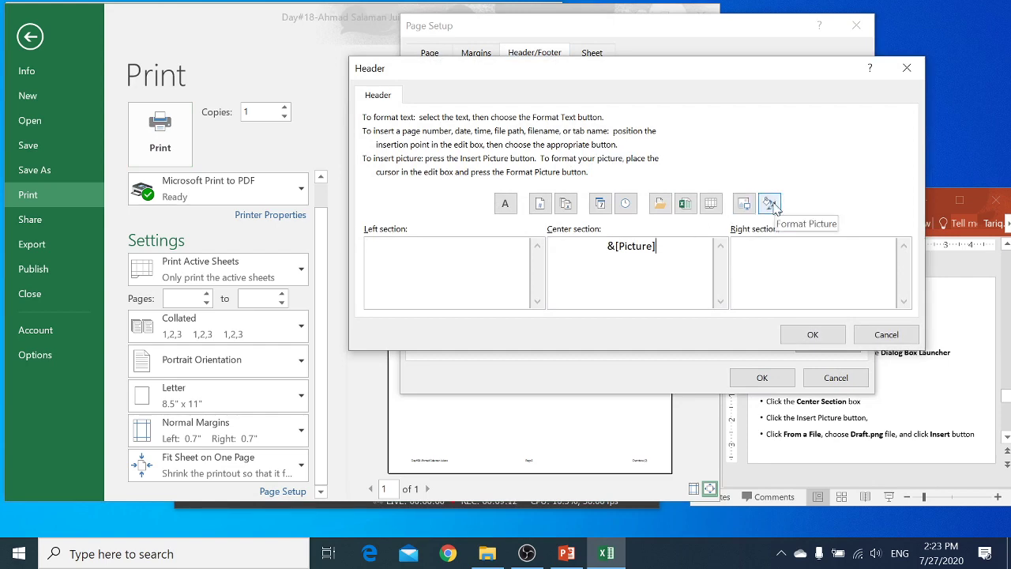
click(770, 204)
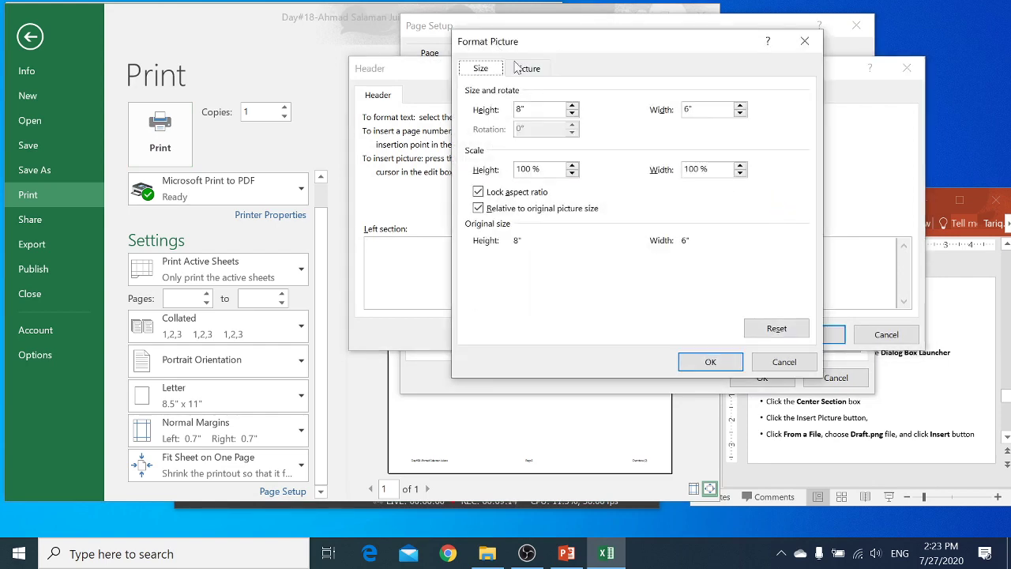
click(525, 70)
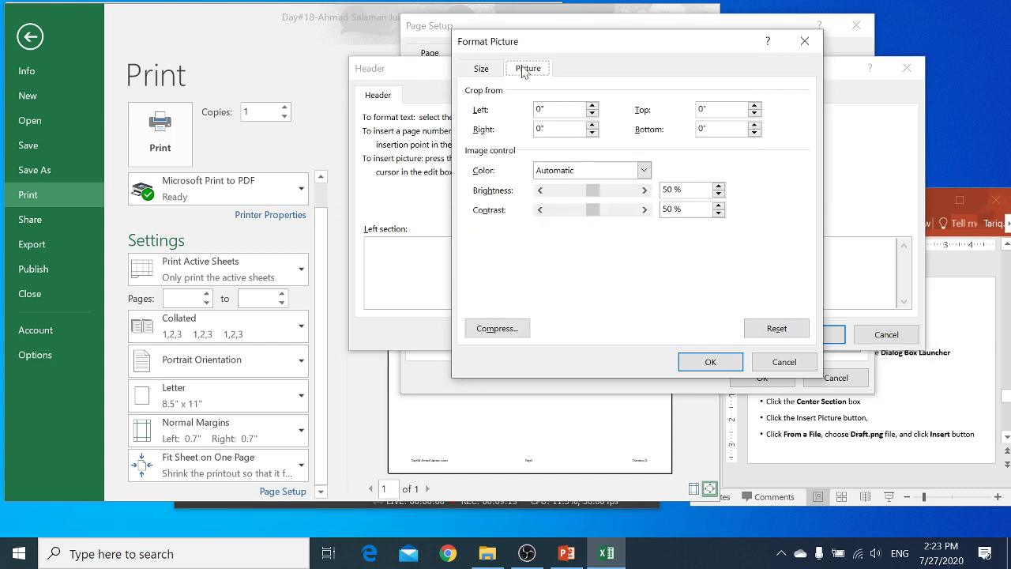
click(612, 171)
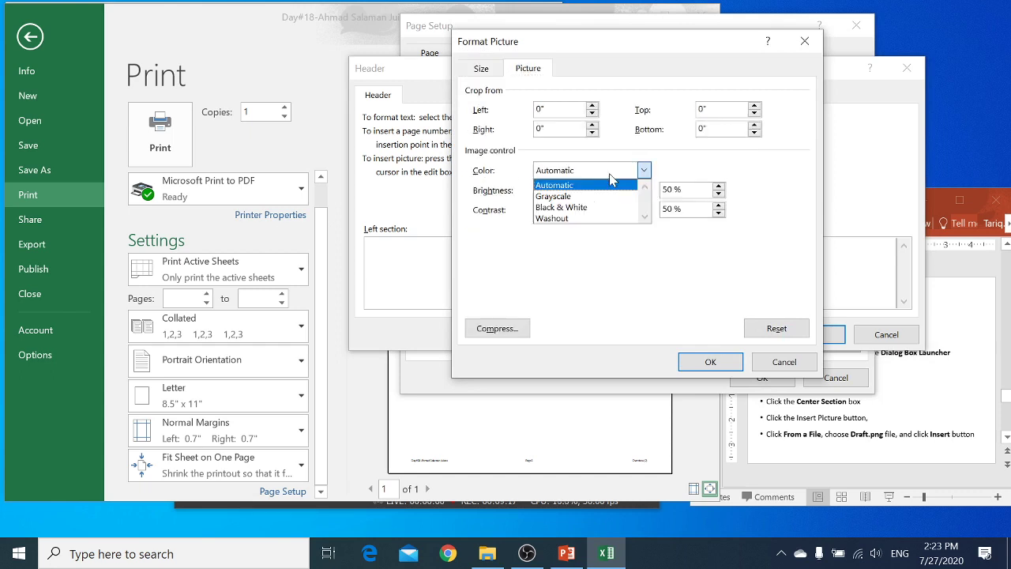
click(565, 219)
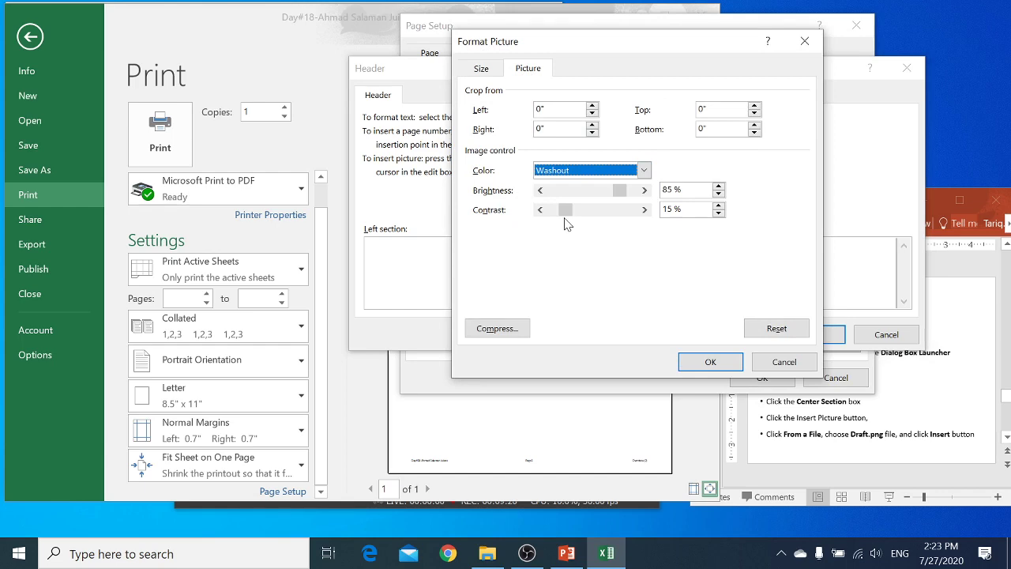
click(709, 361)
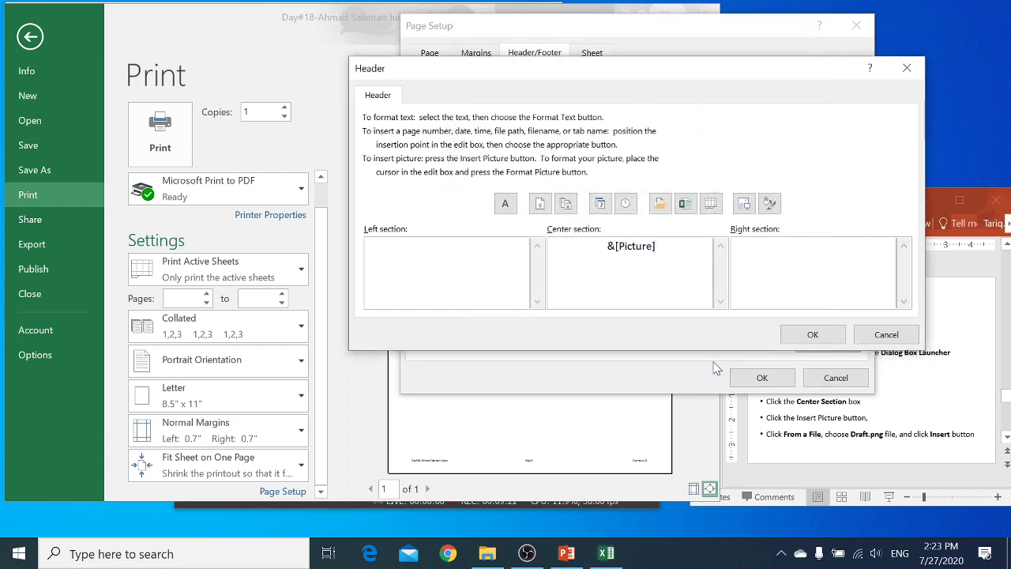
click(824, 336)
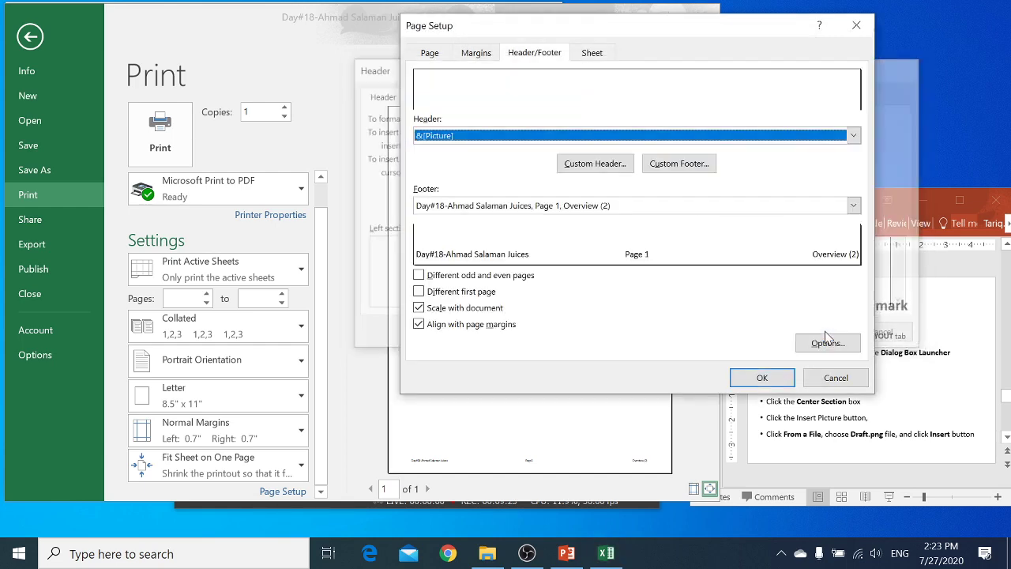
Apply Page Setup to preview the faded DRAFT watermark, then bring PowerPoint forward
click(763, 377)
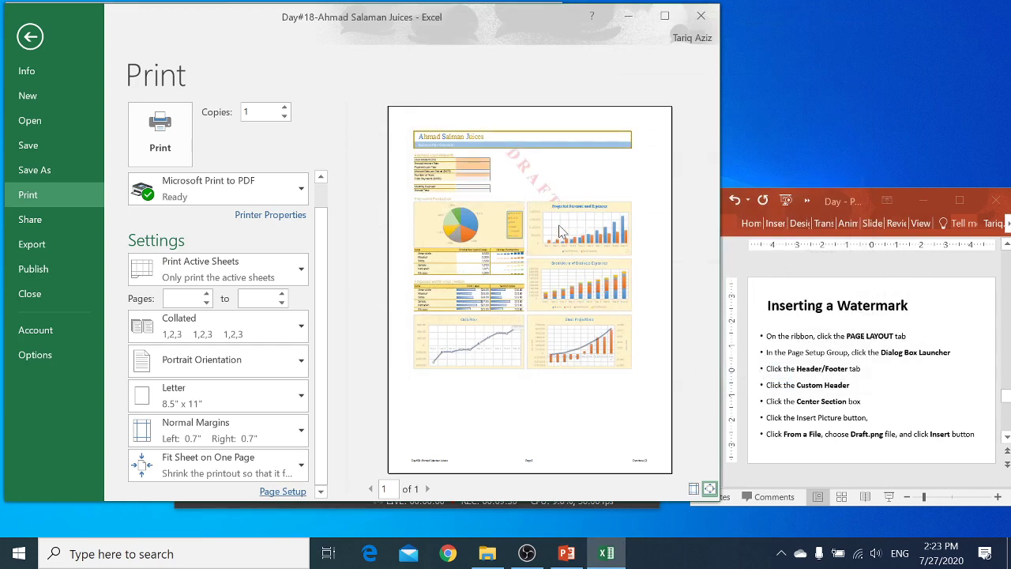
click(793, 346)
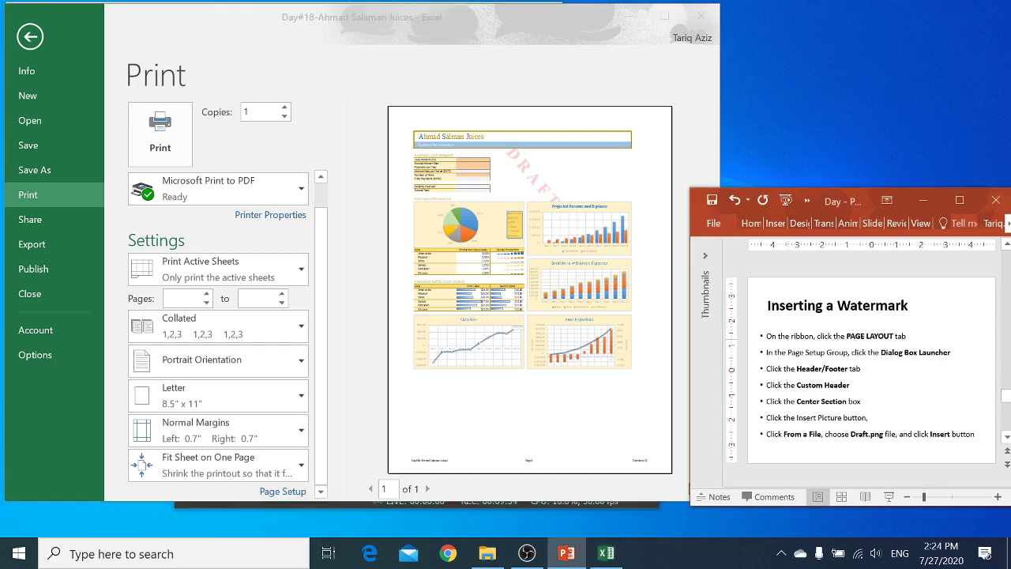
Advance past the Format the Watermark slide to the End of Meeting supplication slide
key(Page_Down)
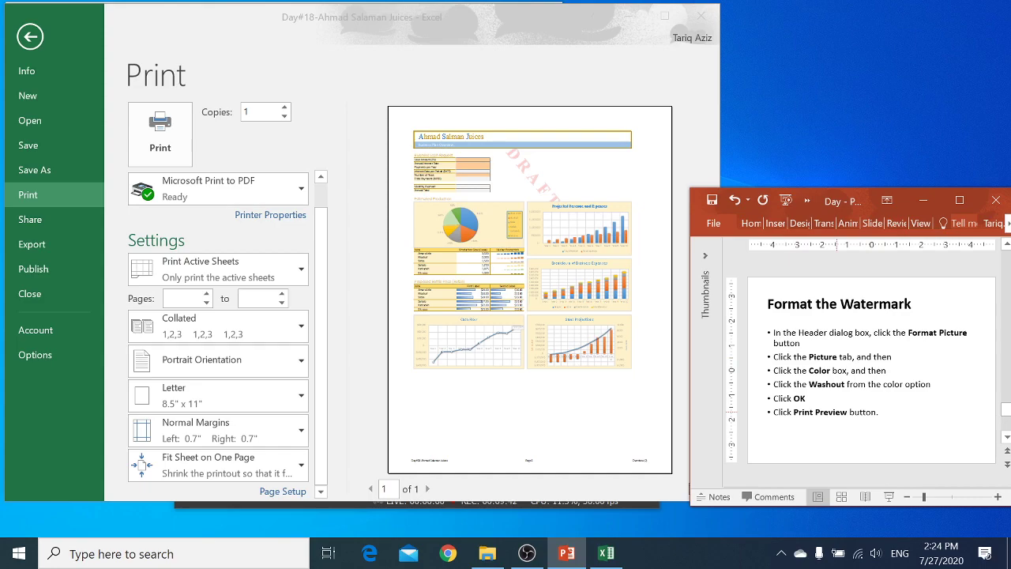
key(Page_Down)
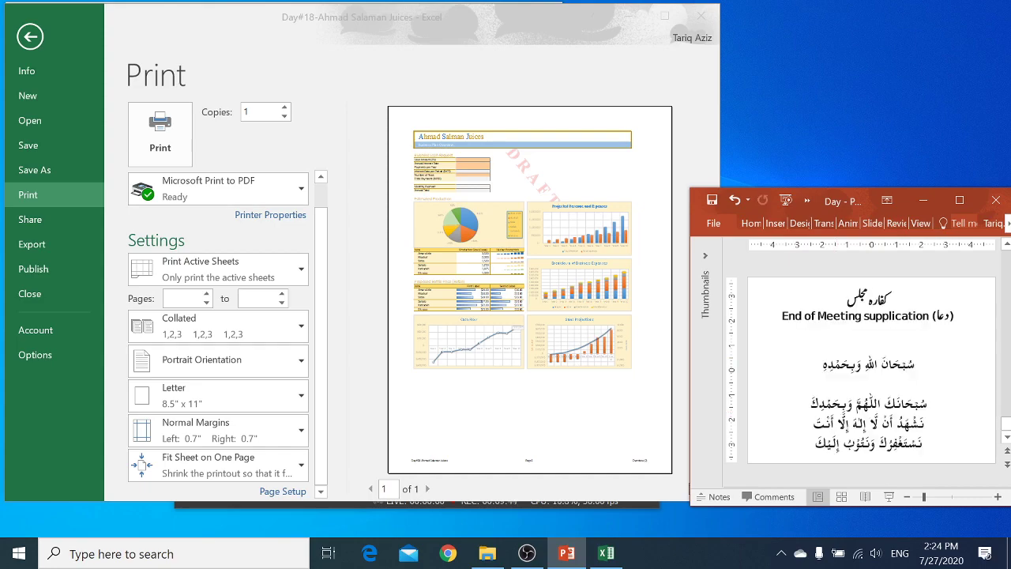